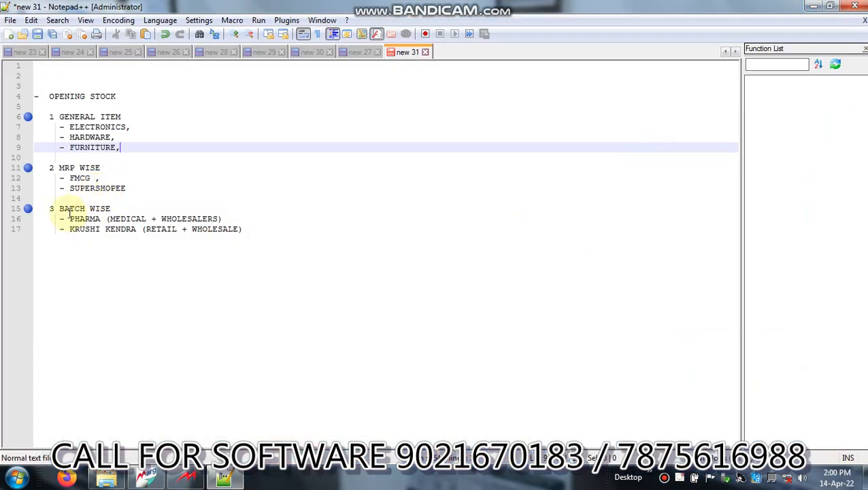
# Review the BATCH WISE section of the opening stock notes, covering the PHARMA and KRUSHI KENDRA business types.
pyautogui.doubleClick(71, 209)
pyautogui.doubleClick(99, 209)
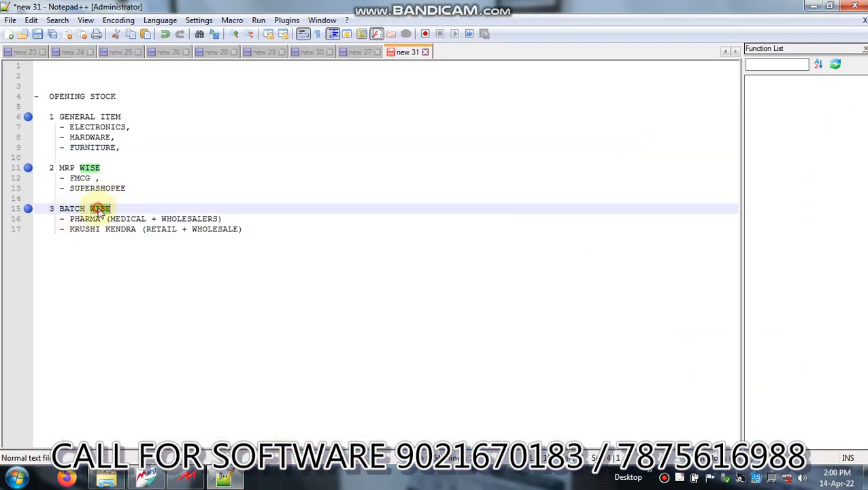
pyautogui.doubleClick(84, 218)
pyautogui.doubleClick(127, 219)
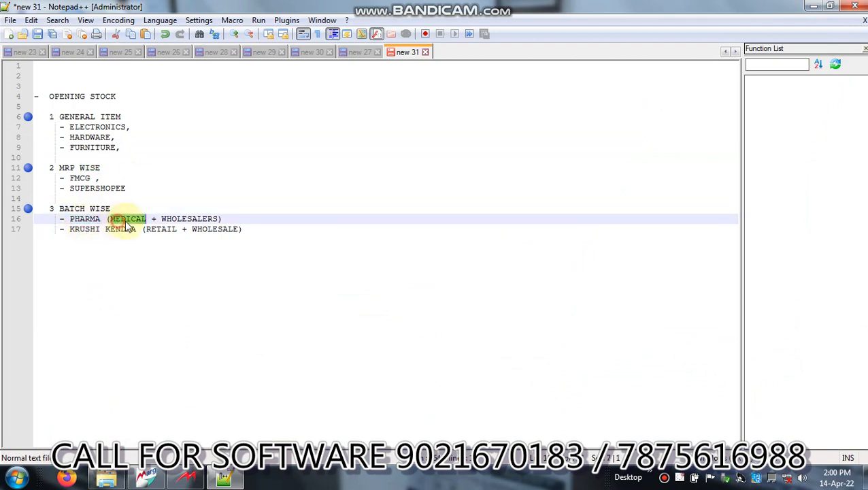
pyautogui.doubleClick(173, 219)
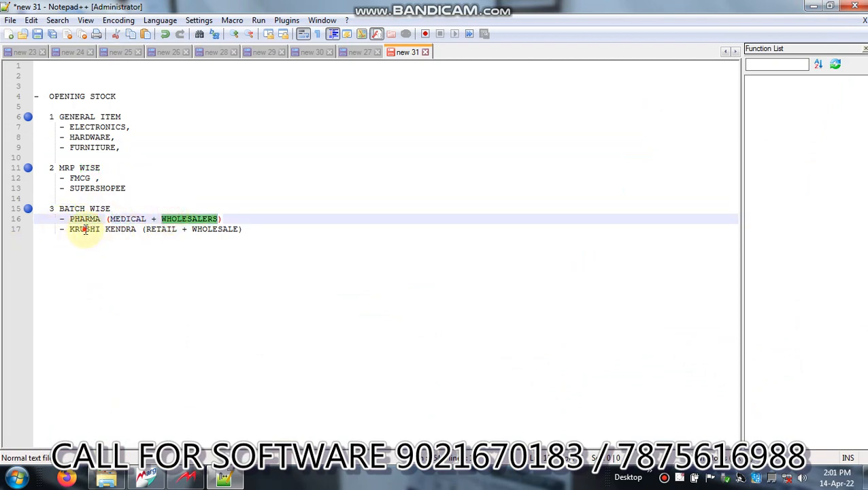
pyautogui.doubleClick(85, 229)
pyautogui.doubleClick(161, 229)
pyautogui.doubleClick(218, 230)
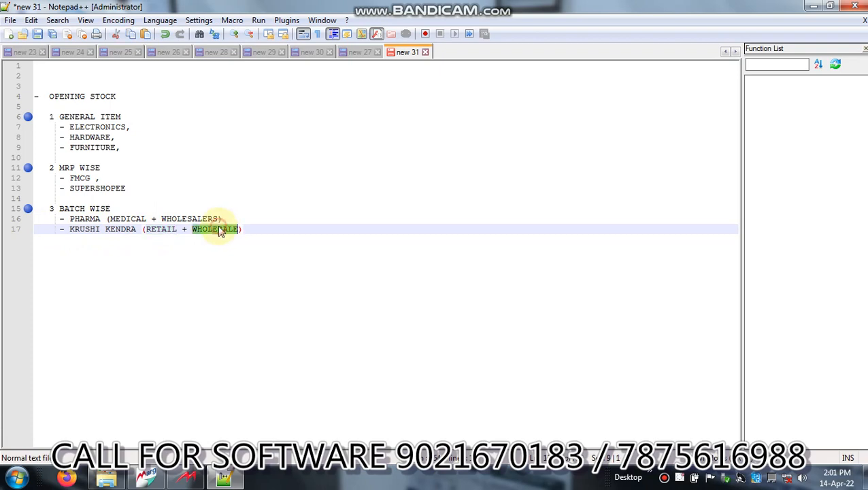
pyautogui.doubleClick(68, 209)
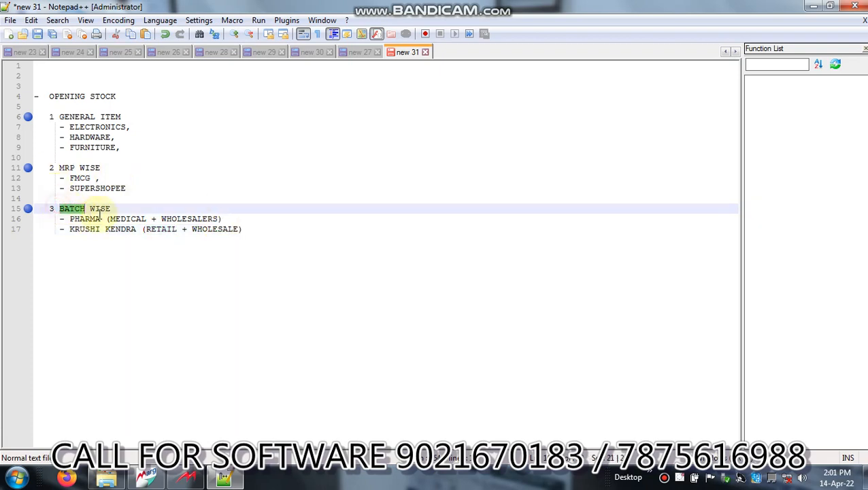
pyautogui.click(116, 251)
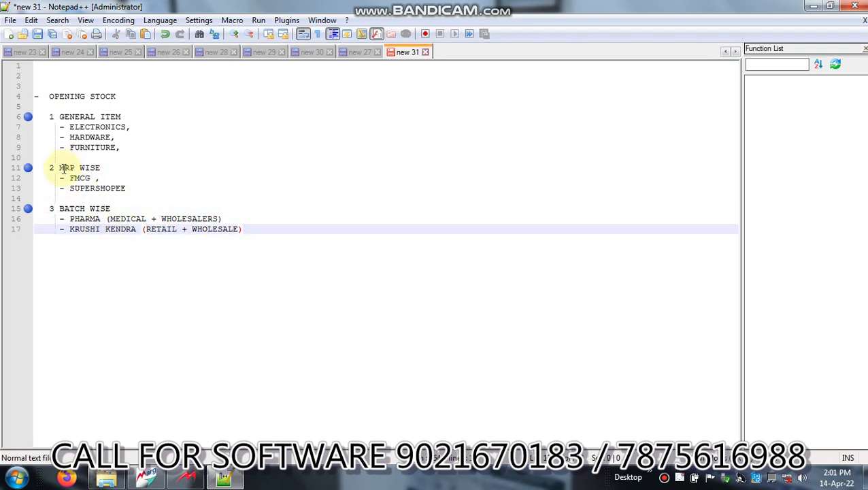
# Review the MRP WISE and GENERAL ITEM sections of the opening stock notes, including the business types listed under each.
pyautogui.doubleClick(62, 168)
pyautogui.doubleClick(80, 187)
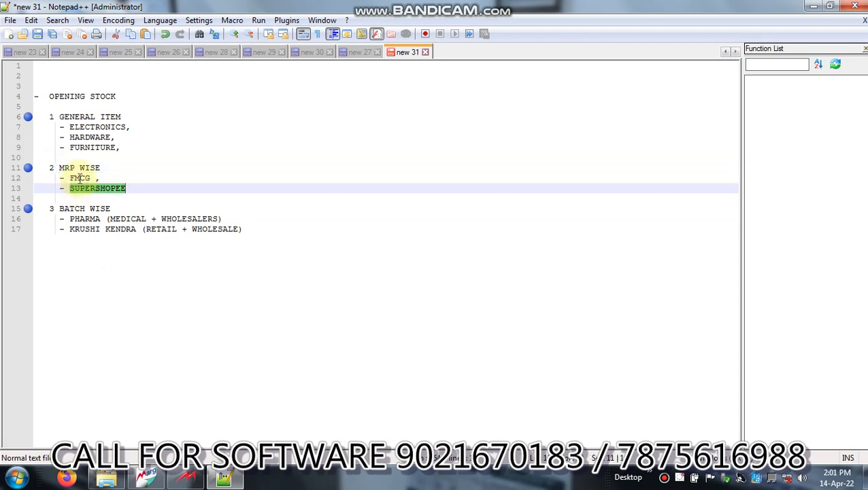
pyautogui.doubleClick(65, 168)
pyautogui.click(80, 169)
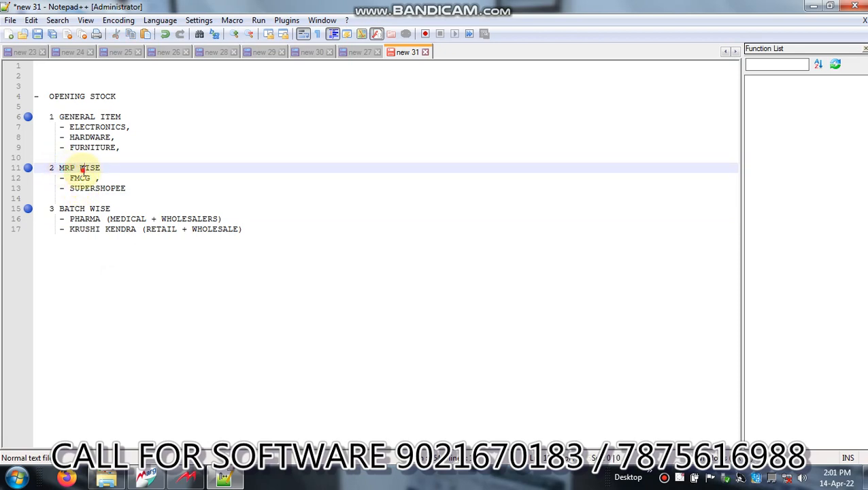
pyautogui.doubleClick(83, 168)
pyautogui.doubleClick(85, 128)
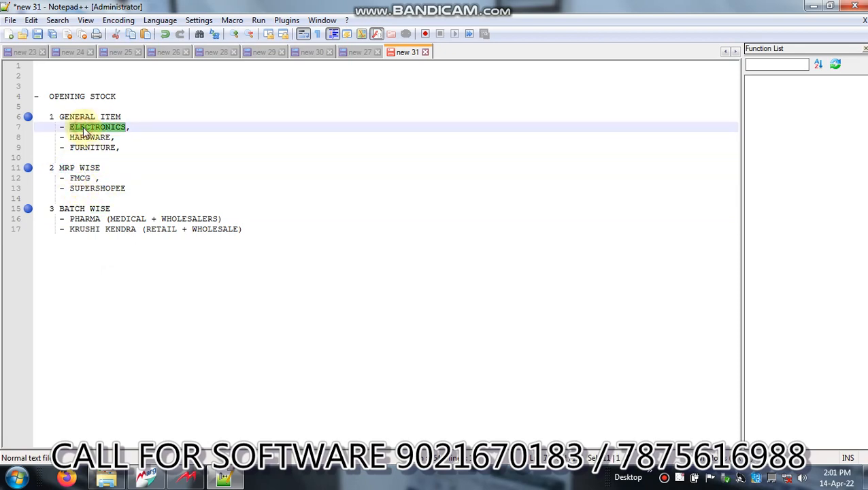
pyautogui.doubleClick(73, 117)
pyautogui.doubleClick(85, 128)
pyautogui.doubleClick(86, 138)
pyautogui.doubleClick(87, 147)
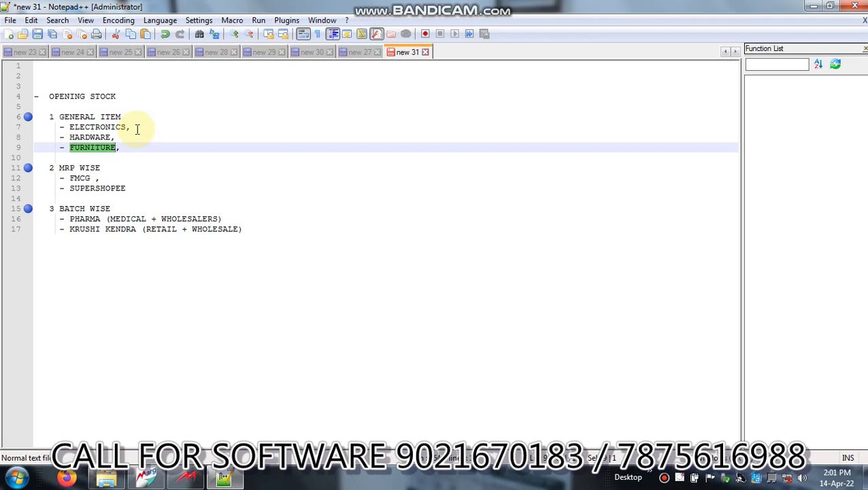
pyautogui.moveTo(59, 117); pyautogui.dragTo(125, 117)
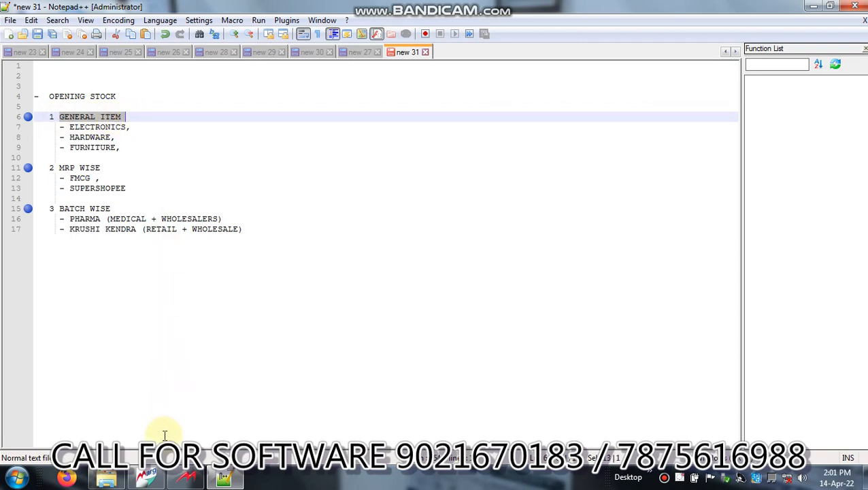
# Switch to Marg ERP, exit the current company and enter the gateway of DEMO BILLING GENERAL.
pyautogui.click(151, 478)
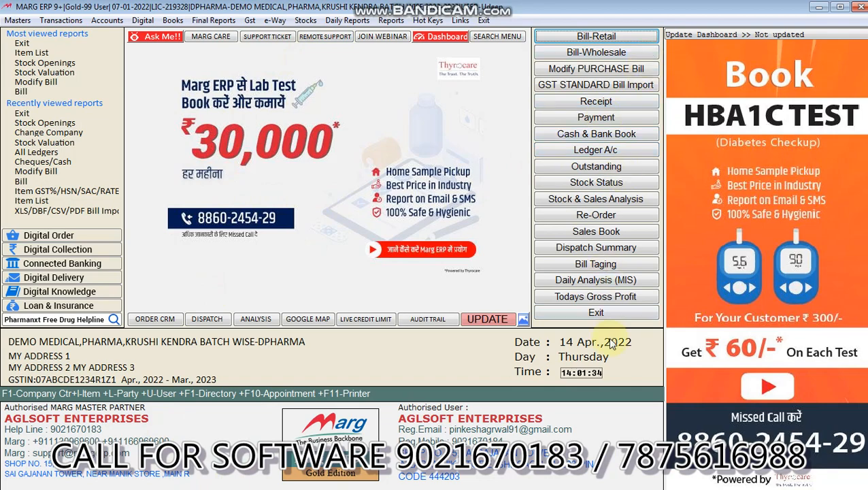
pyautogui.click(618, 312)
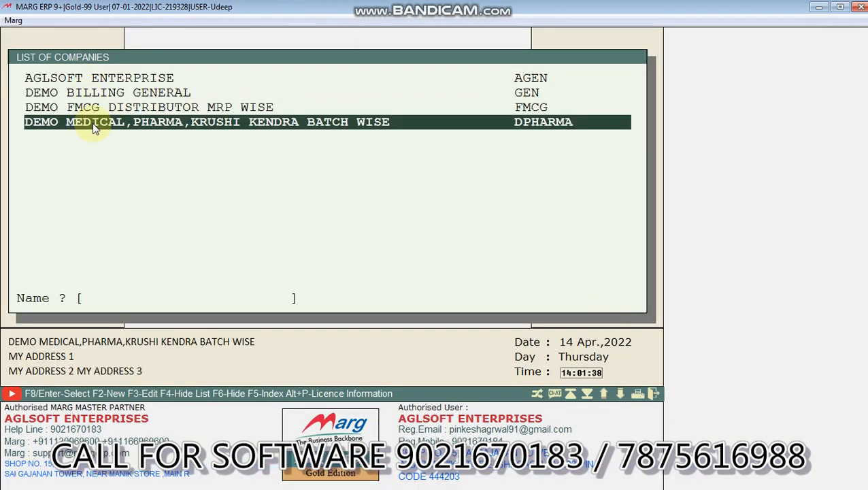
pyautogui.click(96, 97)
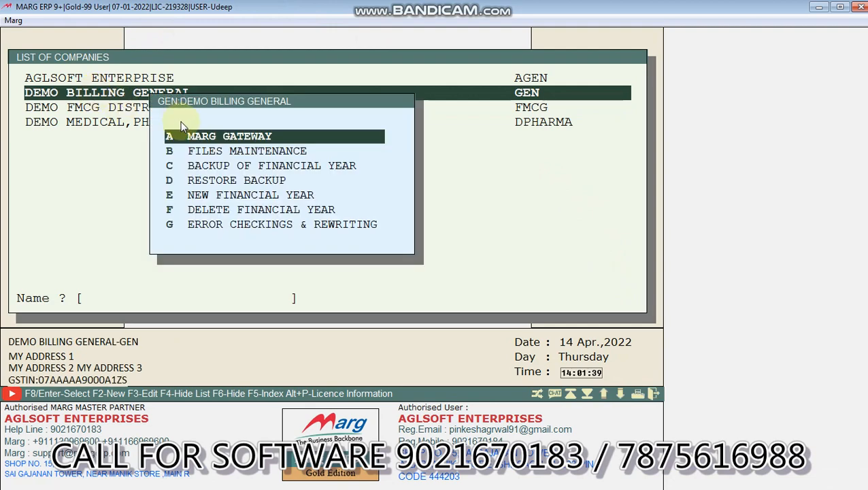
pyautogui.click(229, 137)
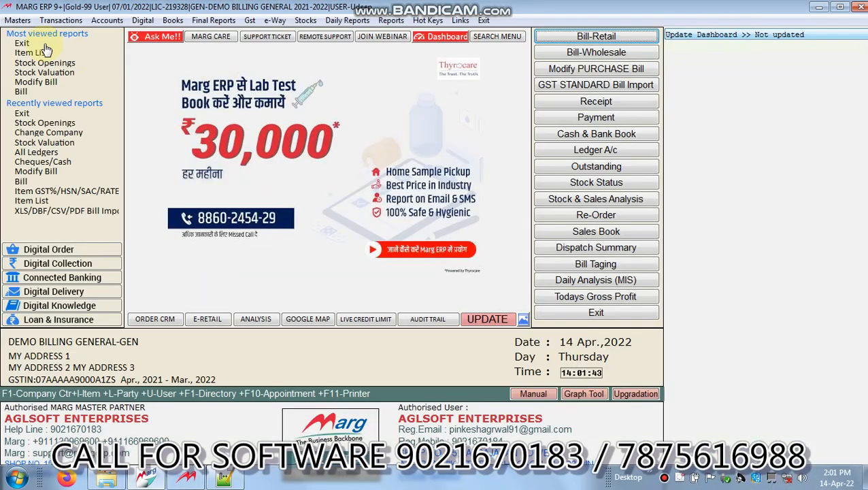
# Open the stock openings list as on 01/04/2021 with Whole stock status and no company or group selection.
pyautogui.click(17, 20)
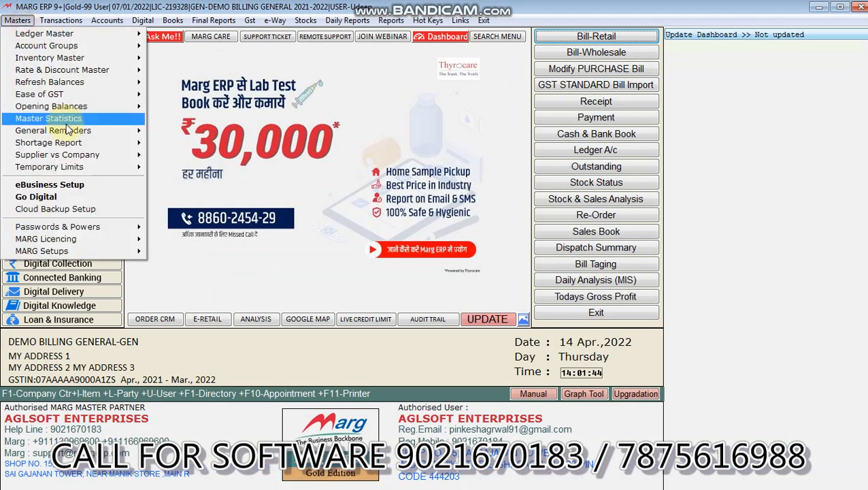
pyautogui.moveTo(113, 89)
pyautogui.moveTo(102, 106)
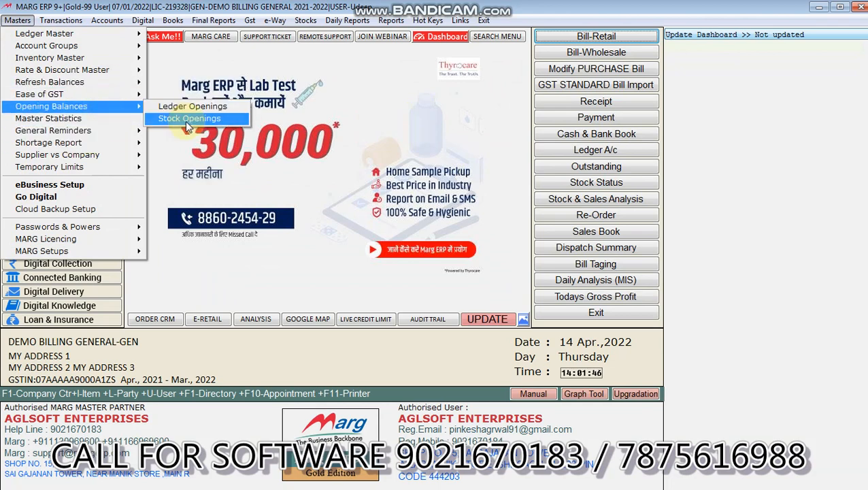
pyautogui.click(186, 121)
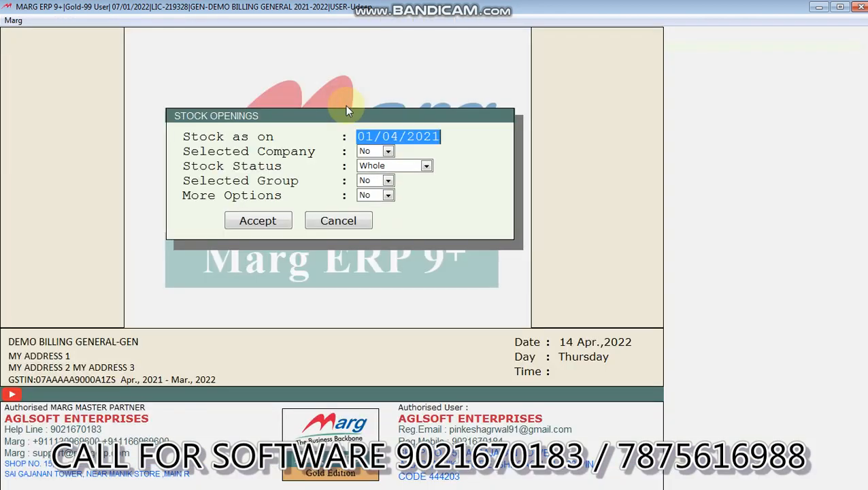
pyautogui.write('14')
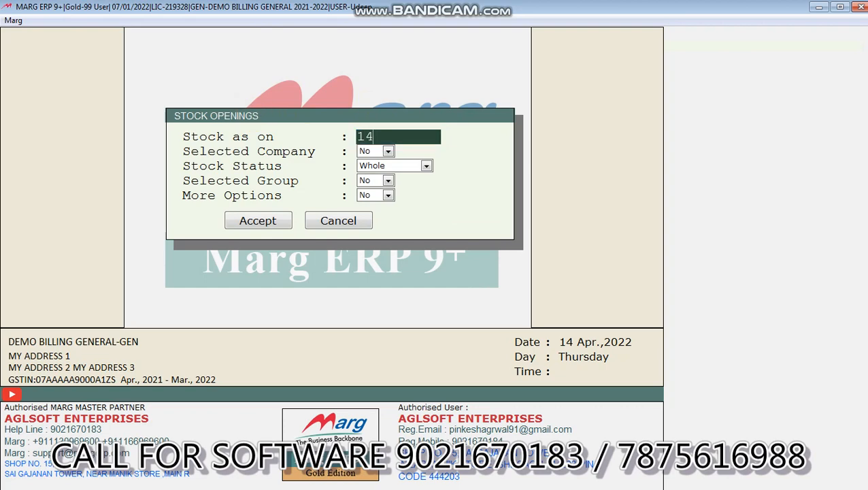
pyautogui.write('/04')
pyautogui.press('Return')
pyautogui.press('Return')
pyautogui.press('Return')
pyautogui.press('Return')
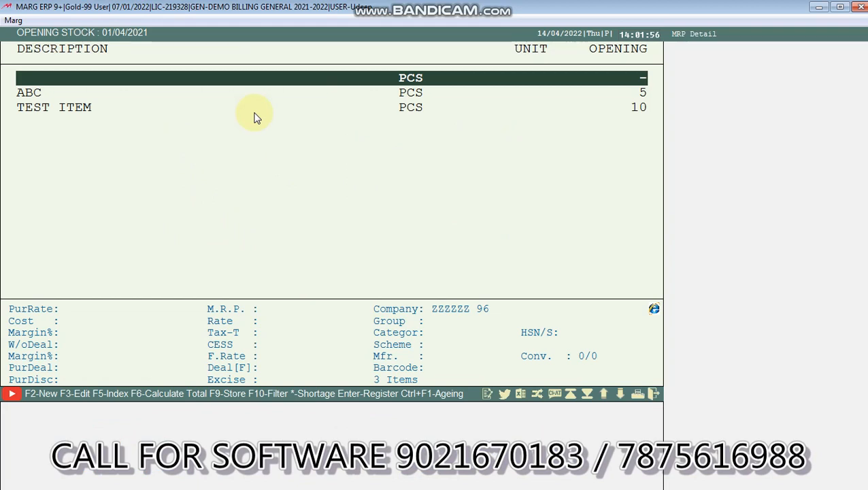
# Set the opening stock of item ABC to 50, leaving its manual opening and closing values blank.
pyautogui.press('Down')
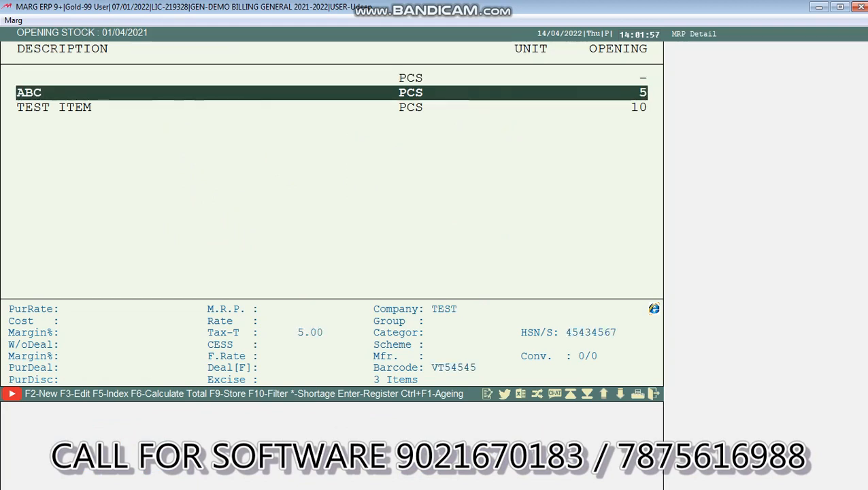
pyautogui.press('Return')
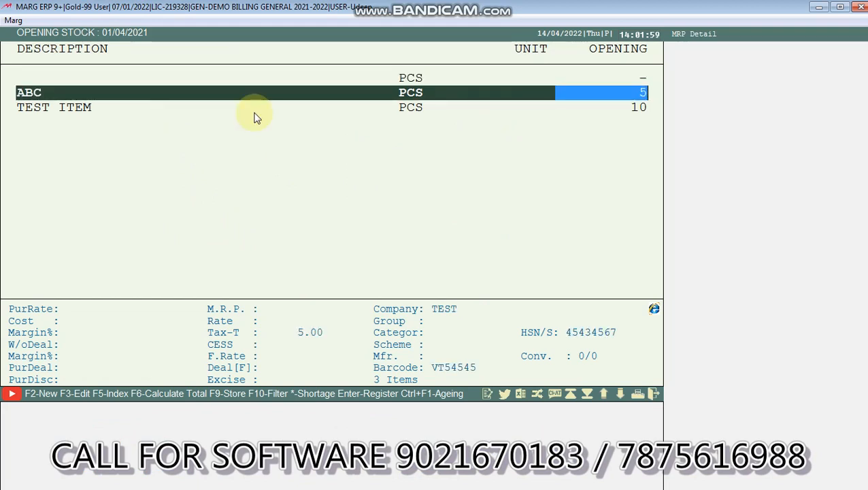
pyautogui.write('50')
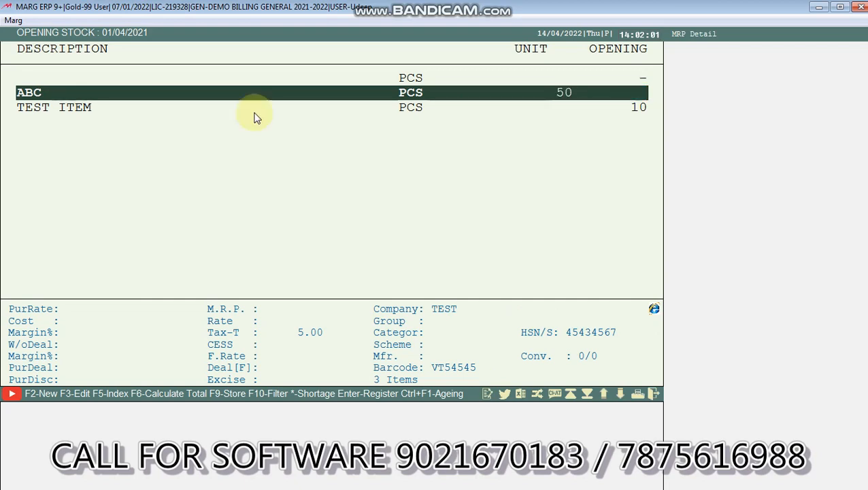
pyautogui.press('Return')
pyautogui.press('Return')
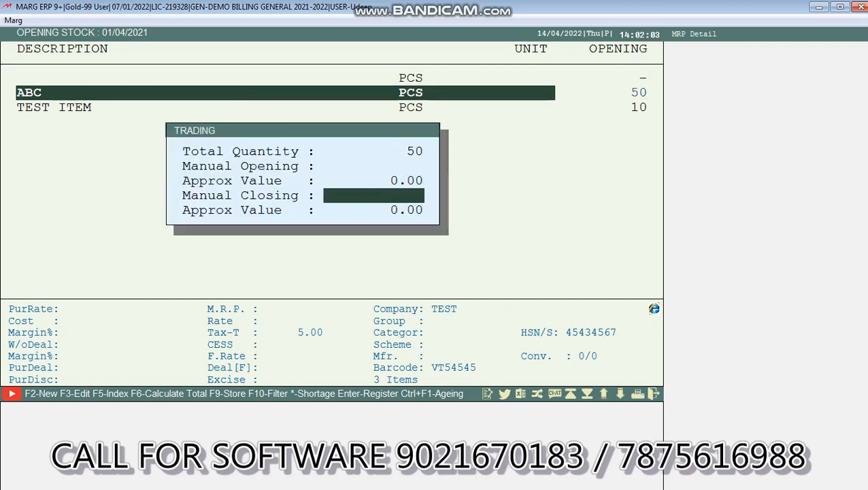
pyautogui.press('Return')
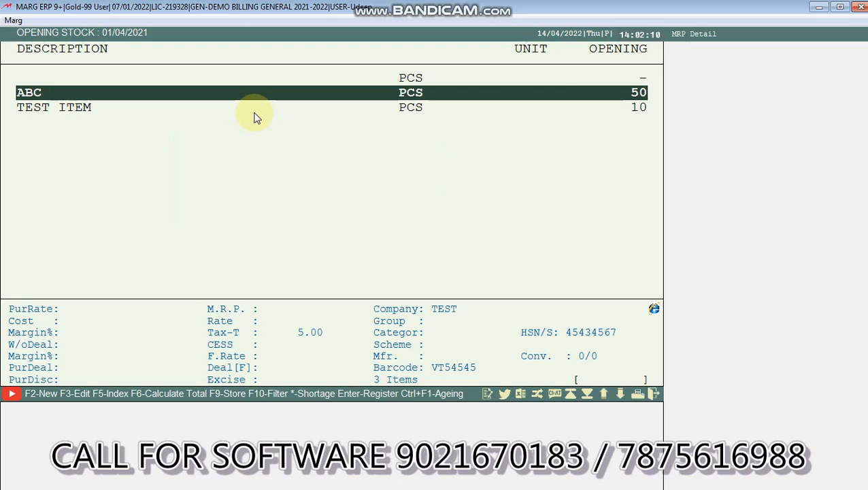
# Create a new product named AB with the default details and return to the opening stock list.
pyautogui.press('F2')
pyautogui.write('A')
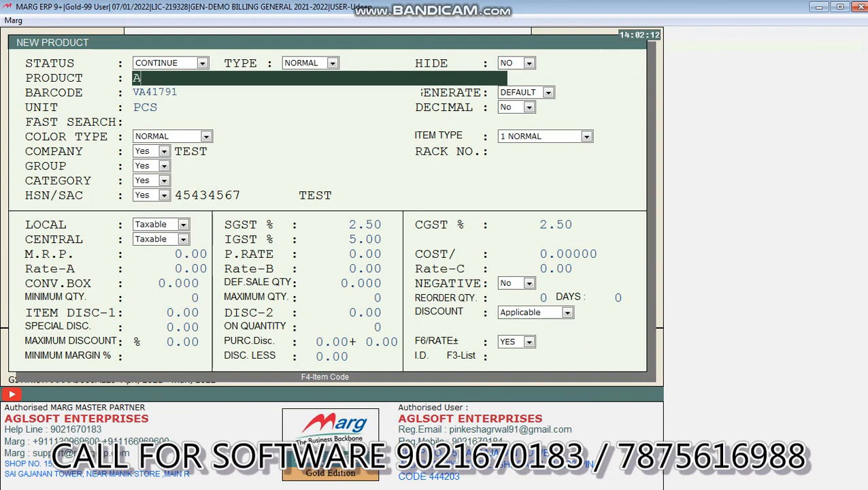
pyautogui.write('B')
pyautogui.press('Return')
pyautogui.press('Return')
pyautogui.press('Return')
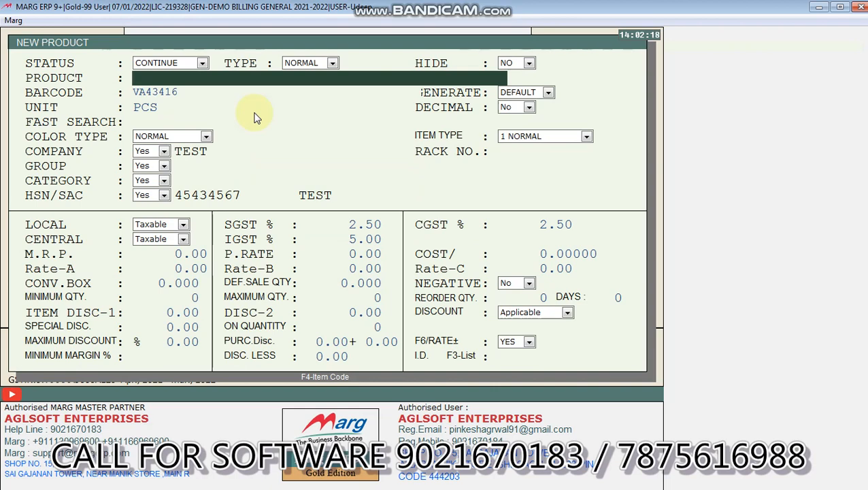
pyautogui.press('Escape')
# Set the opening stock of item AB to 10 without manual values, and close the opening stock list.
pyautogui.press('Return')
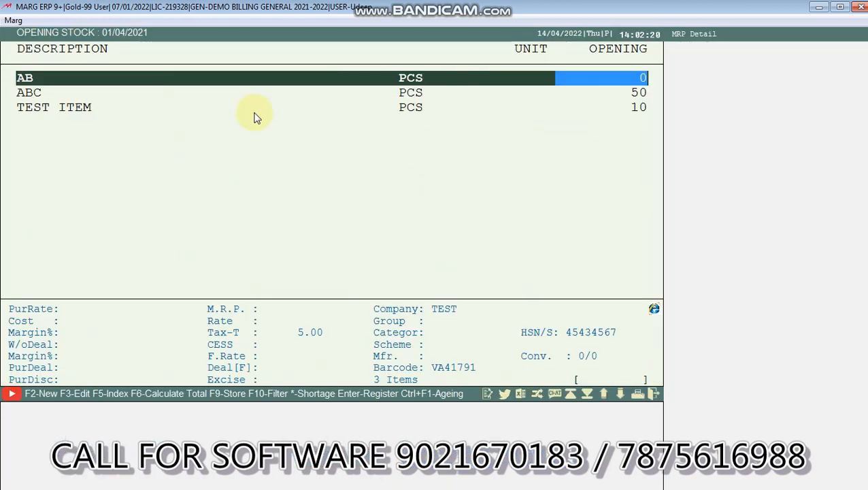
pyautogui.write('10')
pyautogui.press('Return')
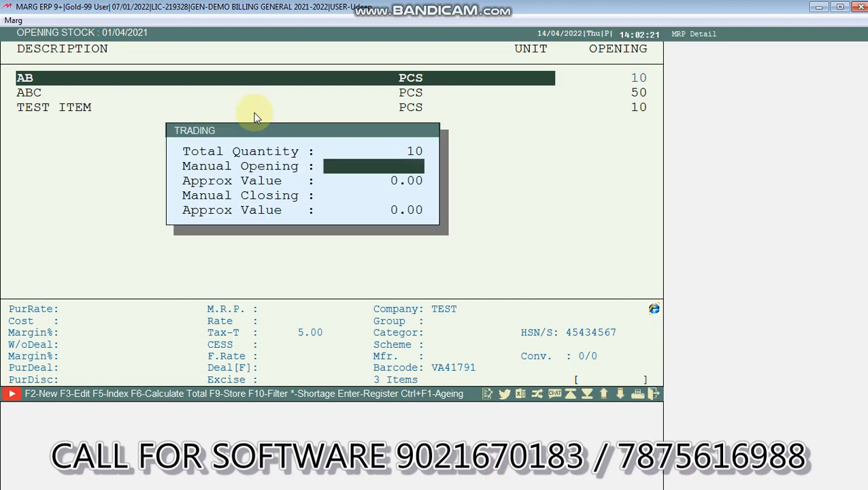
pyautogui.press('Return')
pyautogui.press('Return')
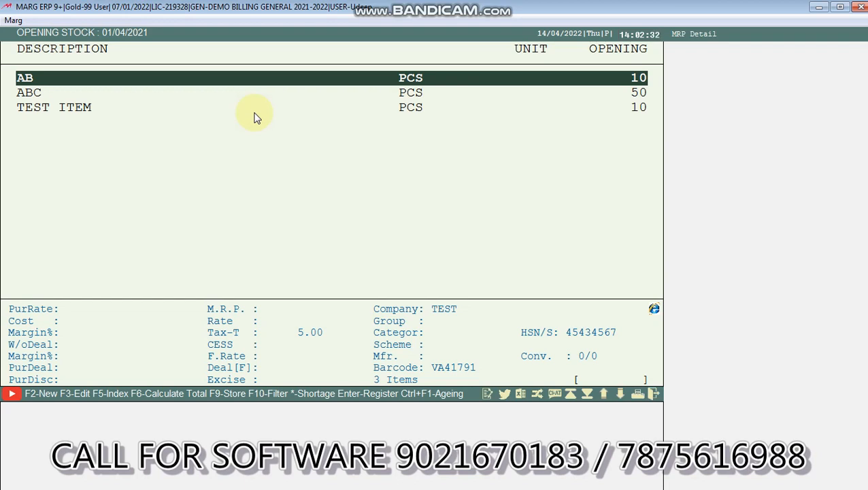
pyautogui.press('Escape')
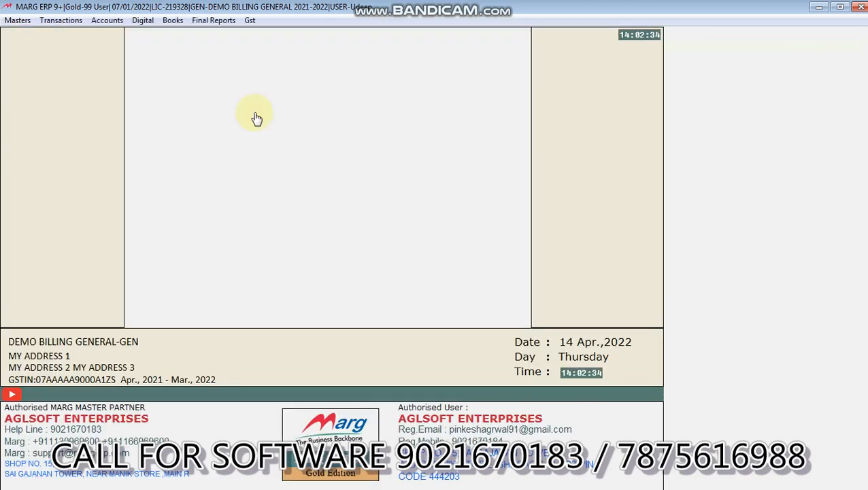
# Exit the current company and enter the gateway of DEMO FMCG DISTRIBUTOR MRP WISE.
pyautogui.click(586, 319)
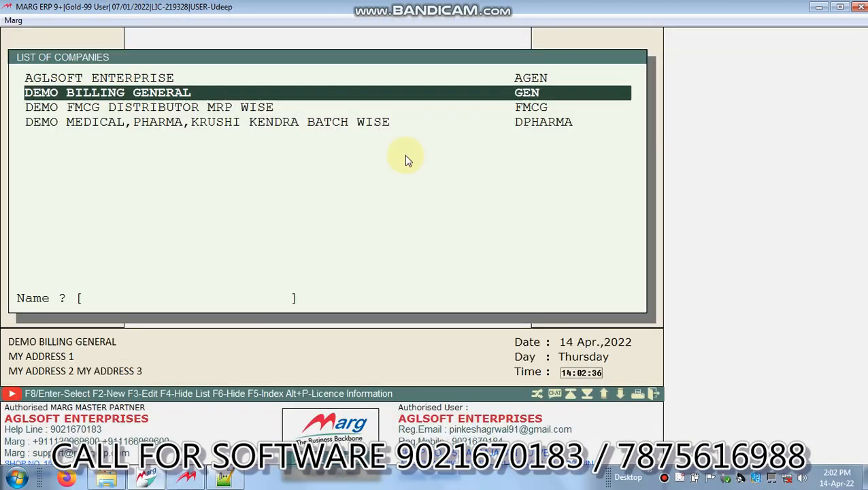
pyautogui.click(157, 106)
pyautogui.click(229, 136)
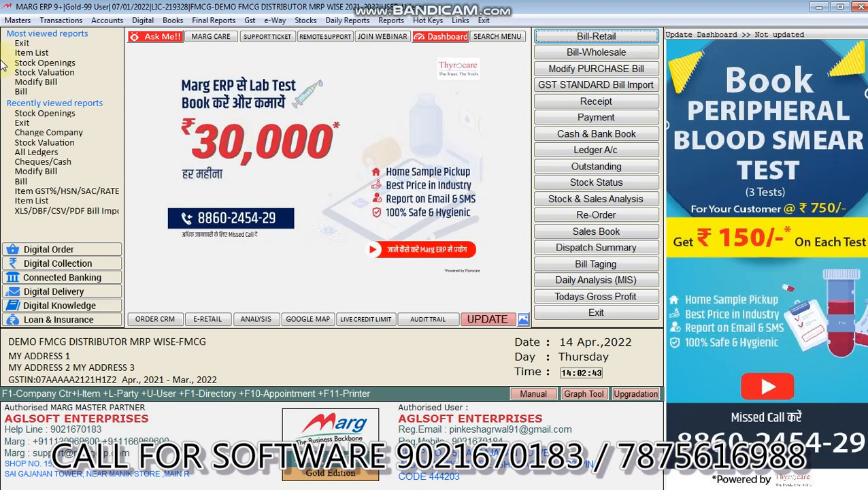
# Open the stock openings list as on 14/04, keeping the default company, MRP-wise, stock status and other options.
pyautogui.click(17, 20)
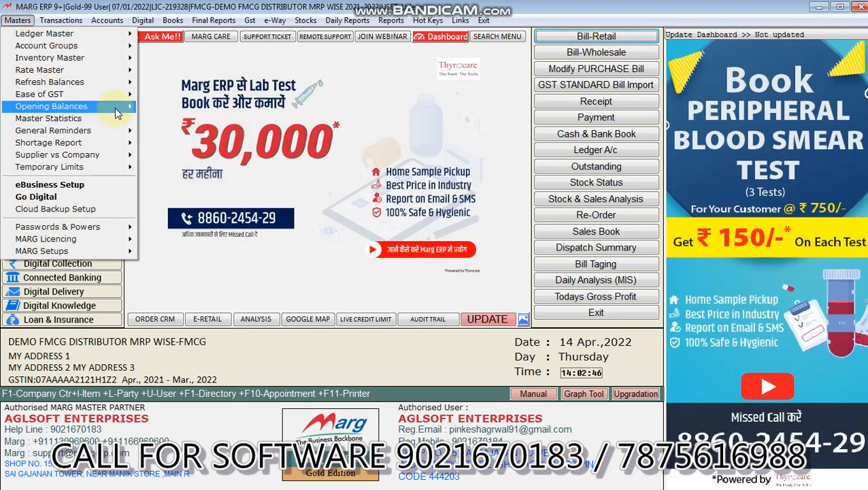
pyautogui.moveTo(114, 107)
pyautogui.click(170, 123)
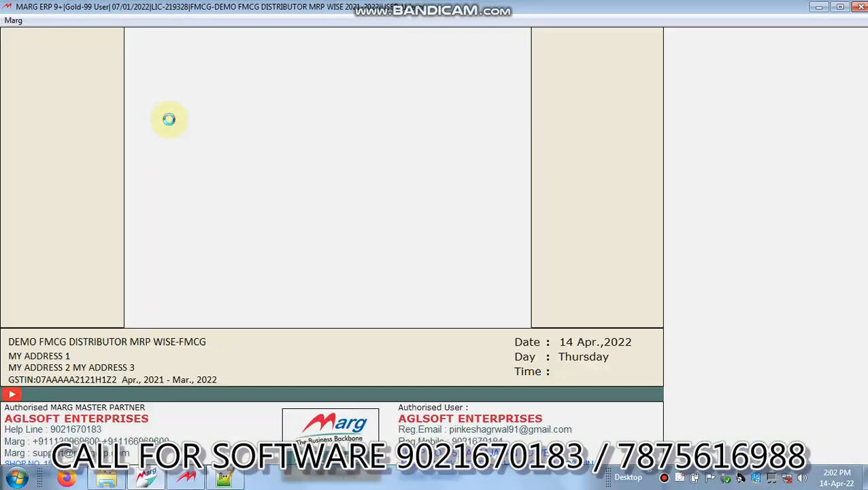
pyautogui.write('14/04')
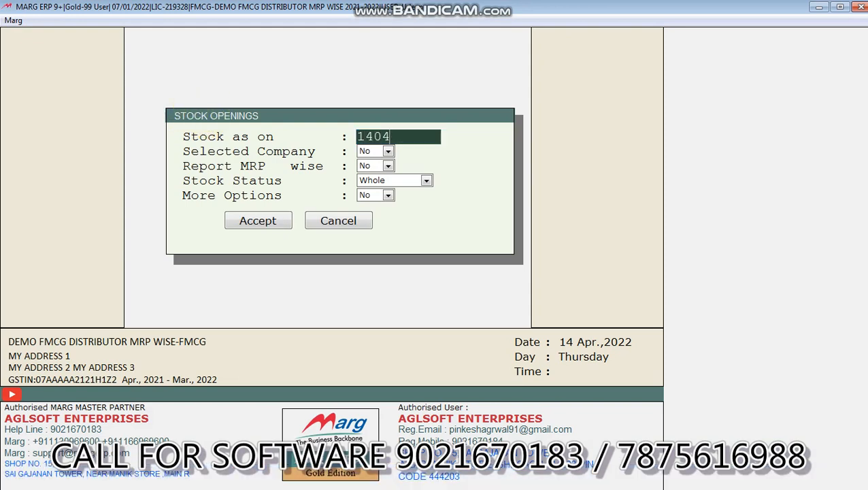
pyautogui.press('Return')
pyautogui.press('Return')
pyautogui.press('Return')
pyautogui.press('Return')
pyautogui.press('Return')
pyautogui.press('Return')
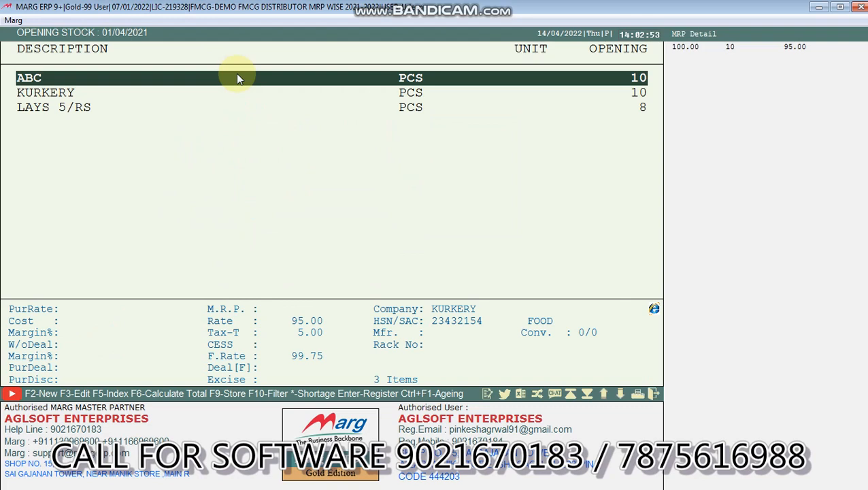
# Set the opening quantity to 20 and Rate(A) to 97 on item ABC's 100.00 MRP line, leaving Rate(B) and Rate(C) unchanged.
pyautogui.press('Return')
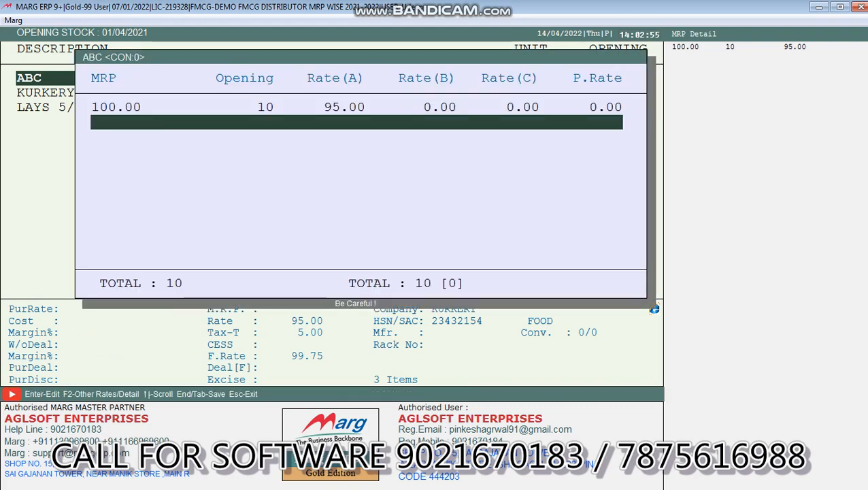
pyautogui.press('Up')
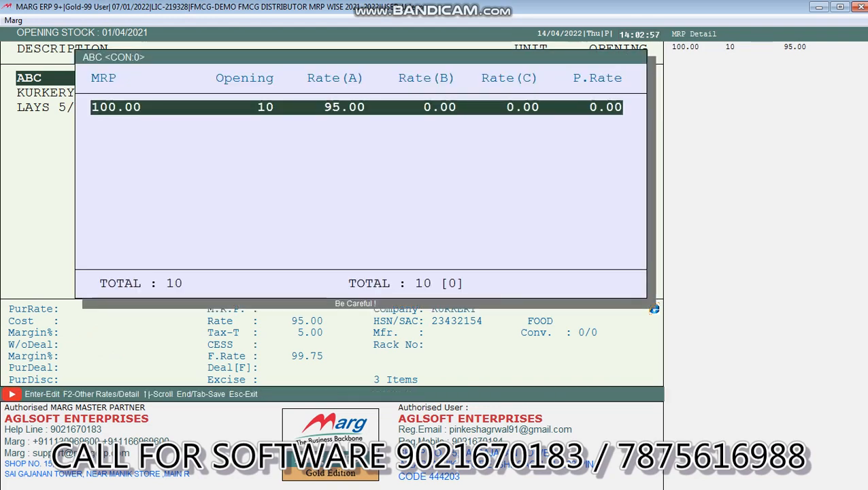
pyautogui.press('Return')
pyautogui.press('Return')
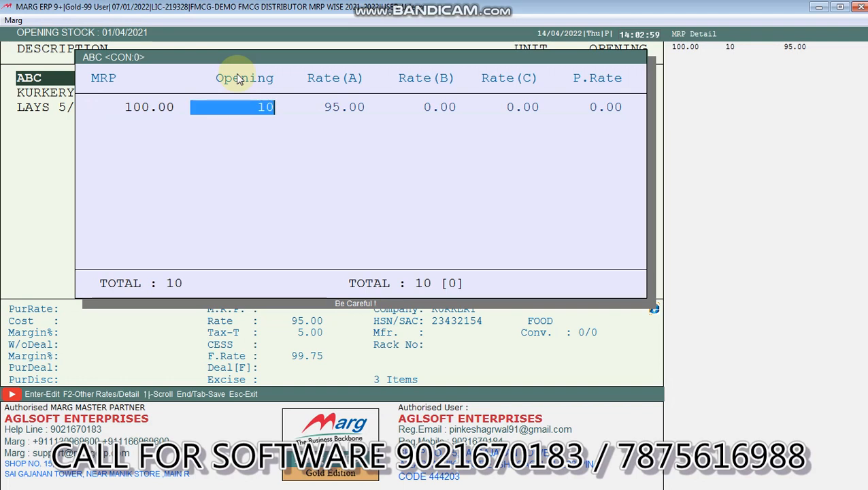
pyautogui.write('20')
pyautogui.press('Return')
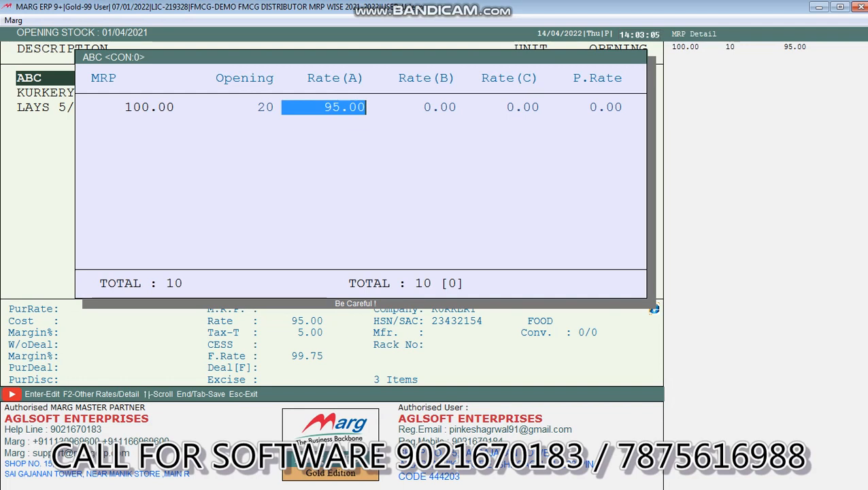
pyautogui.write('96')
pyautogui.press('BackSpace')
pyautogui.write('7')
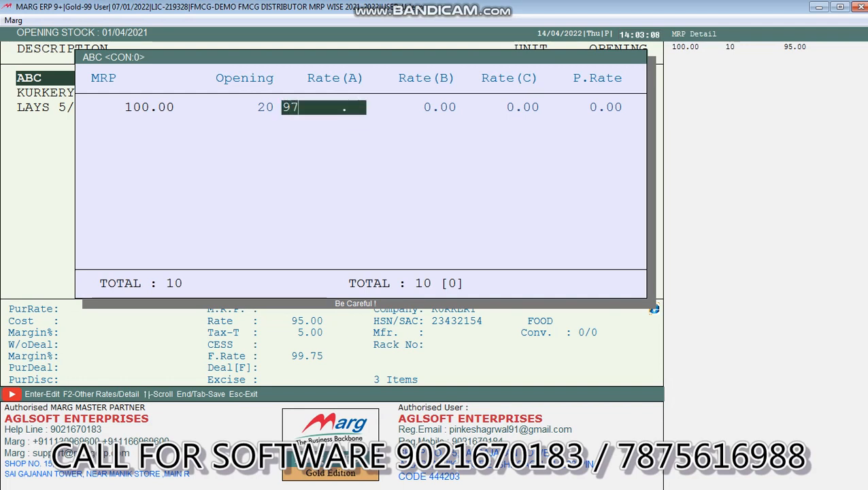
pyautogui.press('Return')
pyautogui.press('Return')
pyautogui.press('Return')
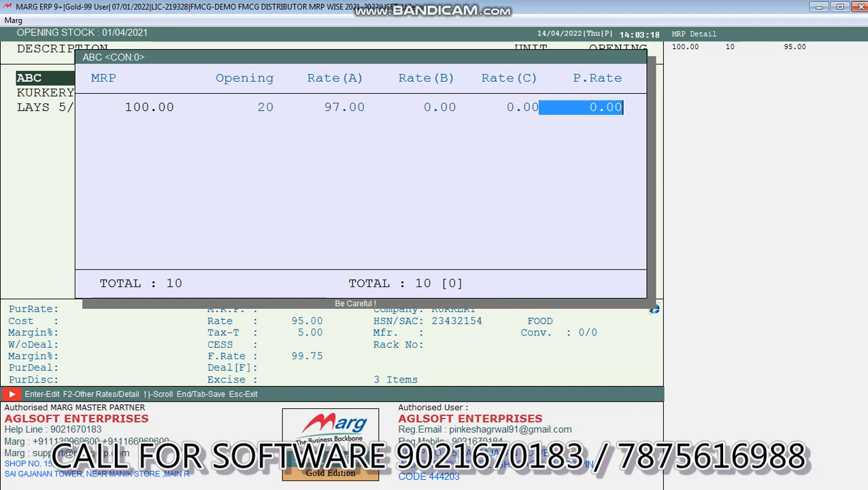
# Go through ABC's detailed MRP rates, accept them with the date 01/04/2021, and save the item's opening stock.
pyautogui.press('Up')
pyautogui.press('Up')
pyautogui.press('Up')
pyautogui.press('Up')
pyautogui.press('F2')
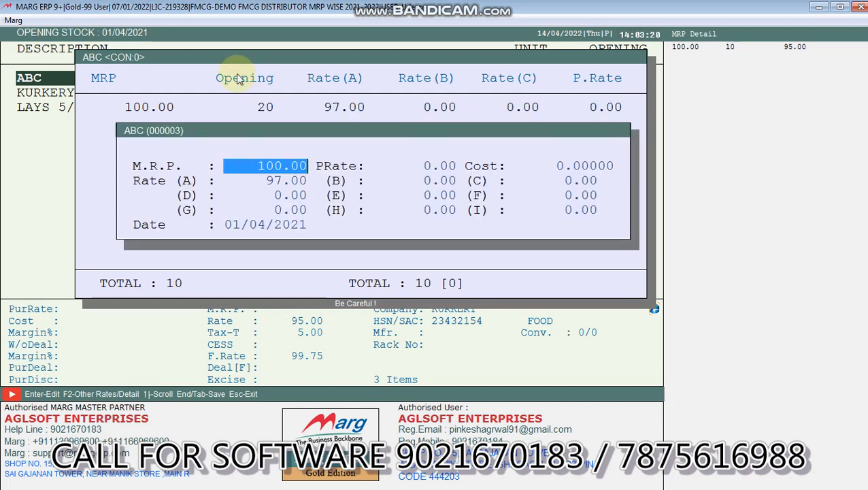
pyautogui.press('Return')
pyautogui.press('Return')
pyautogui.press('Return')
pyautogui.press('Return')
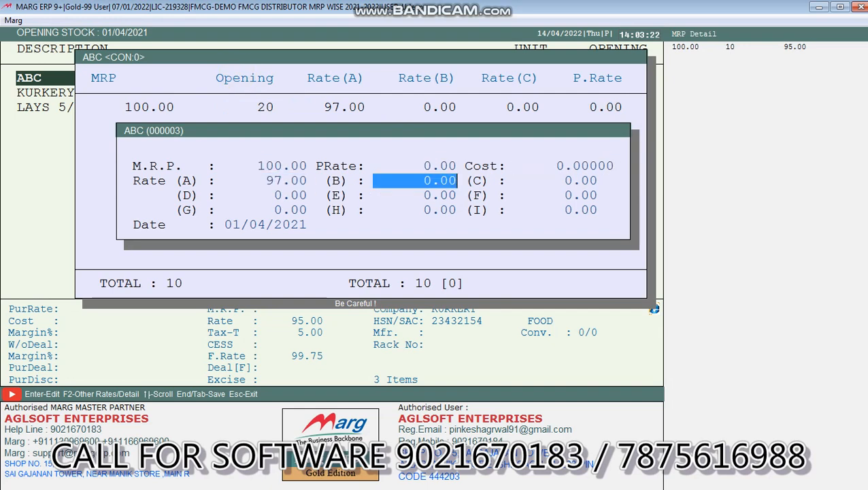
pyautogui.press('Return')
pyautogui.press('Return')
pyautogui.press('Return')
pyautogui.press('Return')
pyautogui.press('Return')
pyautogui.press('Return')
pyautogui.press('Return')
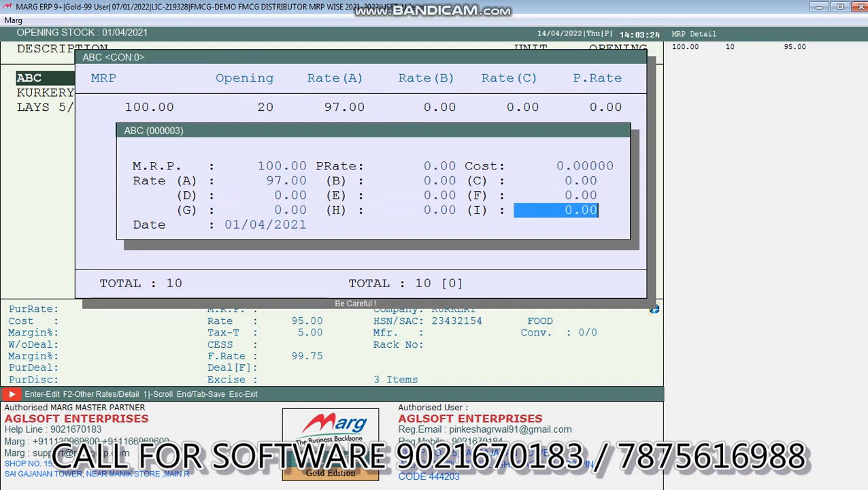
pyautogui.press('Return')
pyautogui.press('Return')
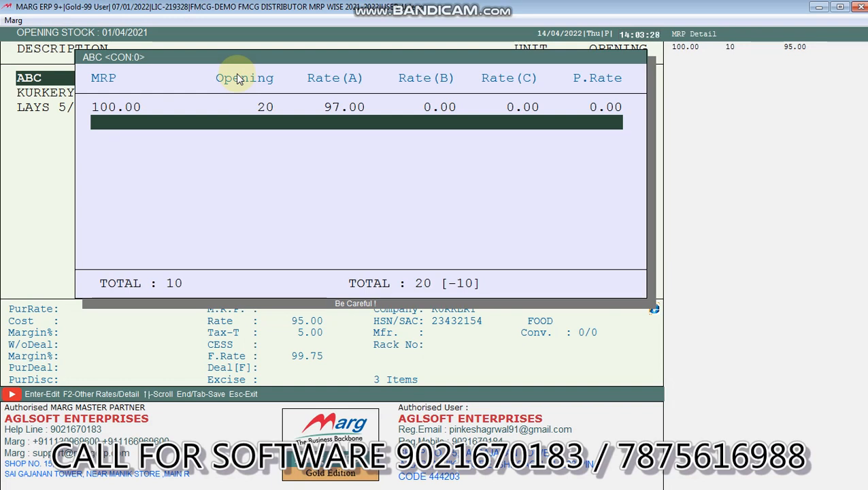
pyautogui.press('Escape')
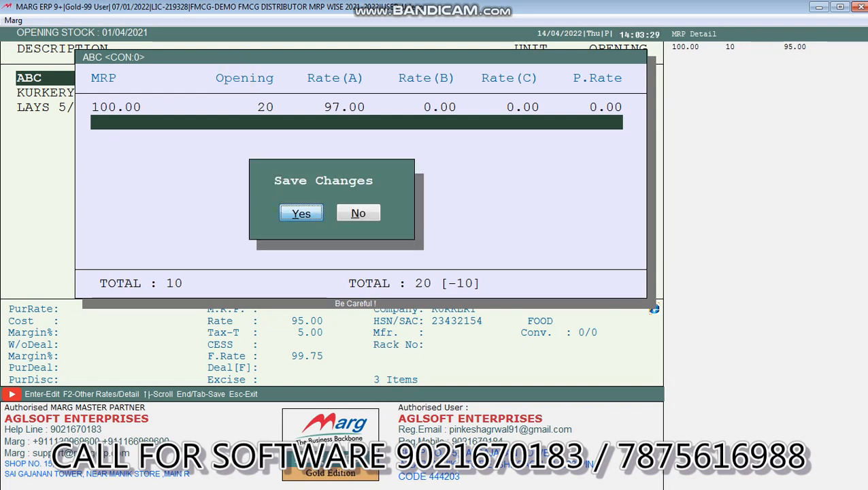
pyautogui.press('Return')
pyautogui.press('Return')
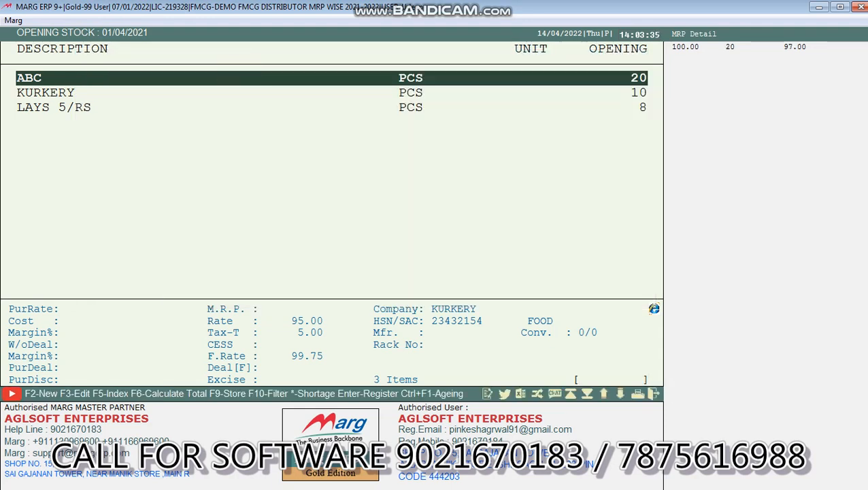
# Create a new product named AB with the default details and return to the opening stock list.
pyautogui.press('F2')
pyautogui.write('A')
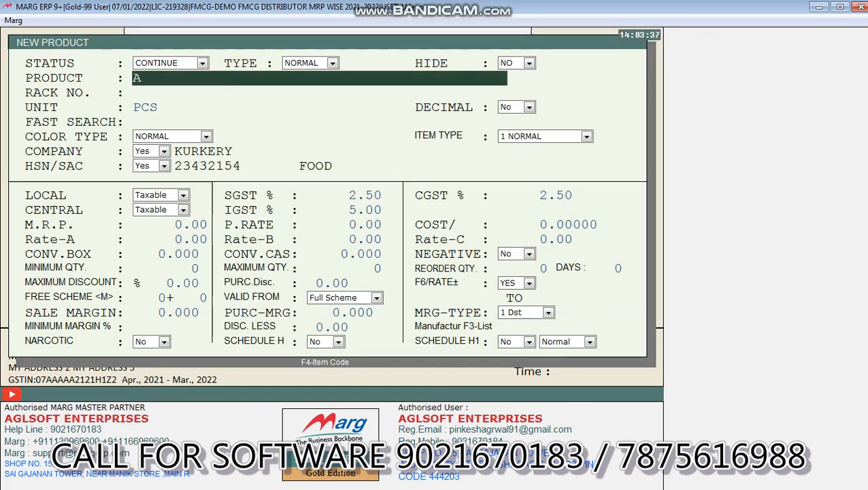
pyautogui.write('B')
pyautogui.press('Escape')
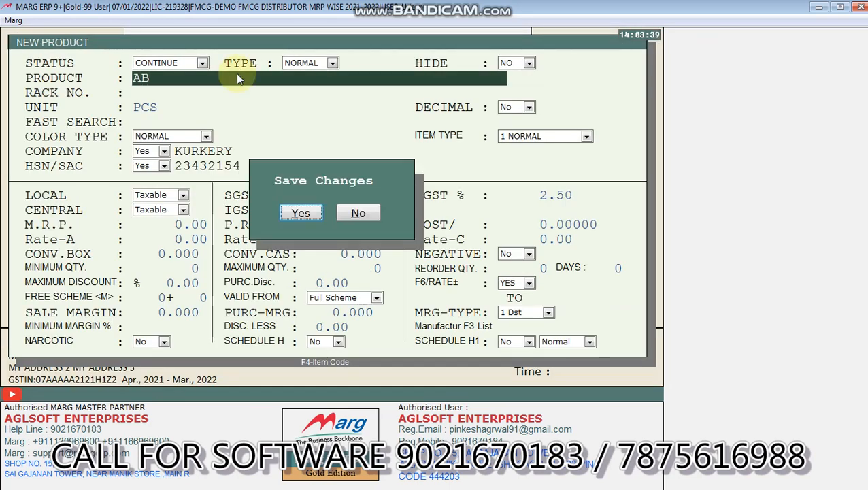
pyautogui.press('Return')
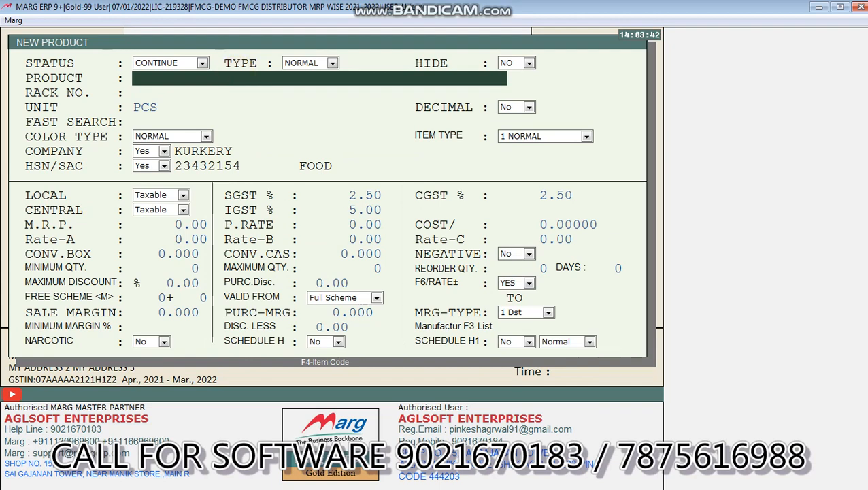
pyautogui.press('Escape')
# Enter an opening line for item AB with MRP 120, opening quantity 10, Rate(A) 110 and purchase rate 95.
pyautogui.press('Return')
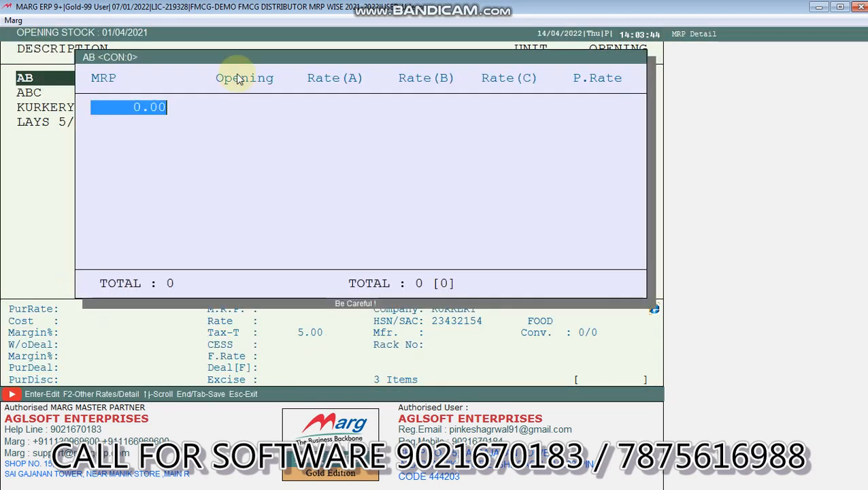
pyautogui.write('120')
pyautogui.press('Return')
pyautogui.write('10')
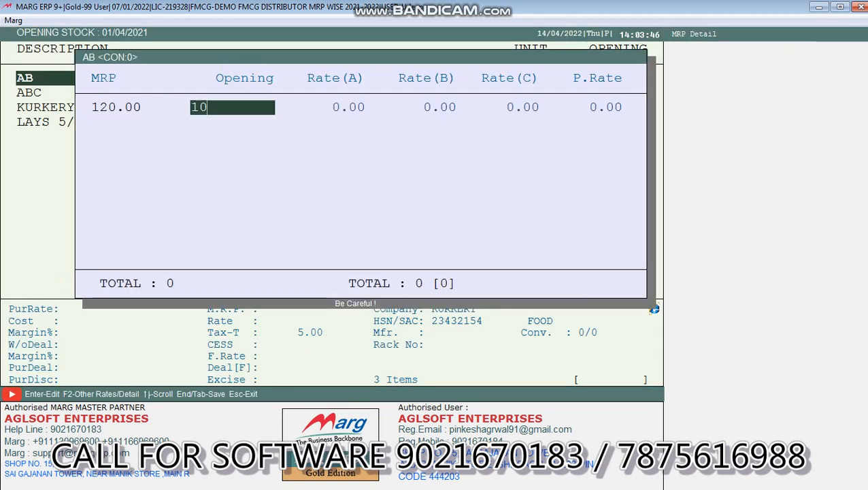
pyautogui.press('Return')
pyautogui.write('110')
pyautogui.press('Return')
pyautogui.press('Return')
pyautogui.press('Return')
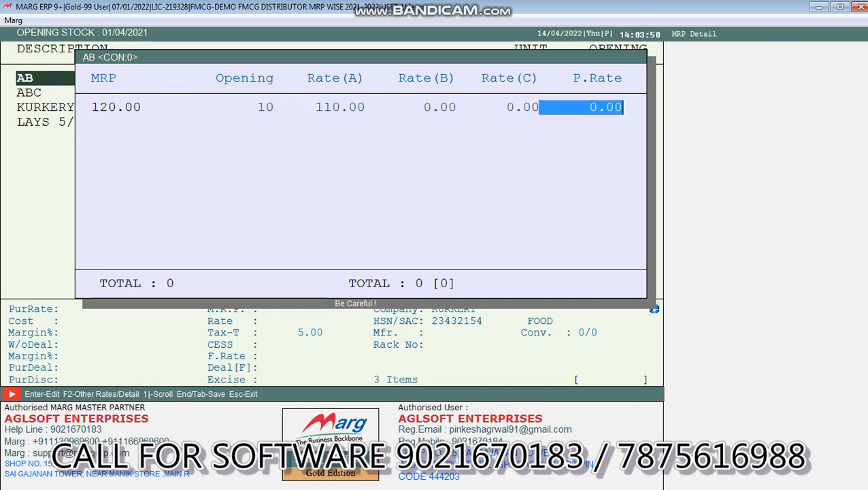
pyautogui.write('95')
pyautogui.press('Return')
# Save item AB's opening stock with the default remaining rates and date 01/04/2021, and close the opening stock list.
pyautogui.press('Return')
pyautogui.press('Return')
pyautogui.press('Return')
pyautogui.press('Return')
pyautogui.press('Return')
pyautogui.press('Return')
pyautogui.press('Return')
pyautogui.press('Return')
pyautogui.press('Return')
pyautogui.press('Return')
pyautogui.press('Return')
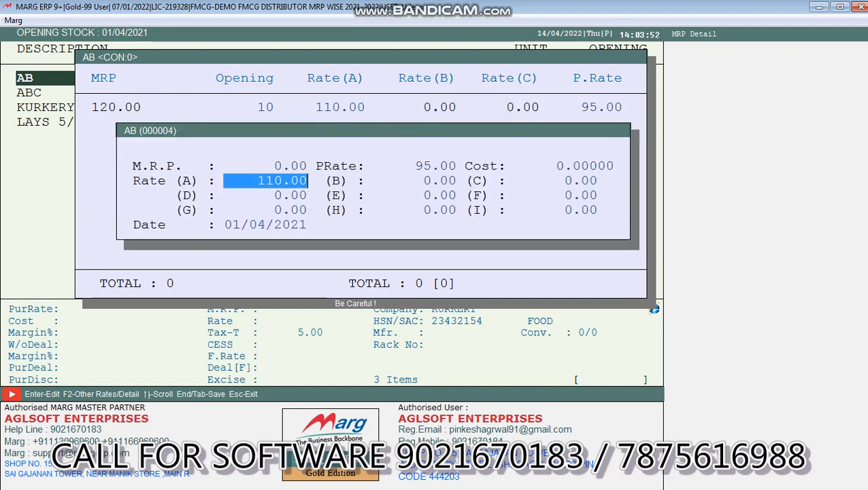
pyautogui.press('Return')
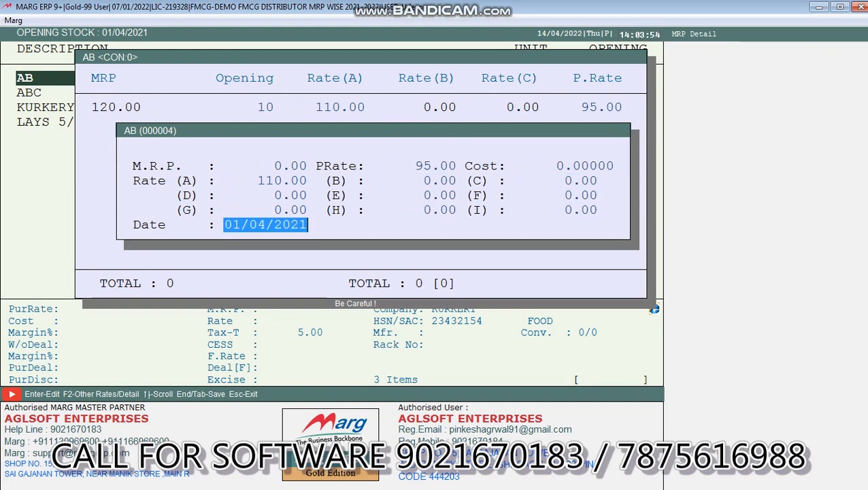
pyautogui.press('Return')
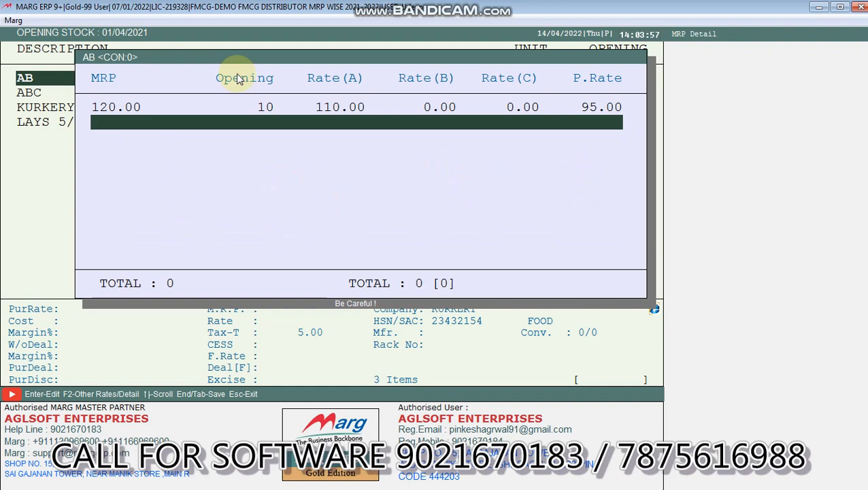
pyautogui.press('Escape')
pyautogui.press('Return')
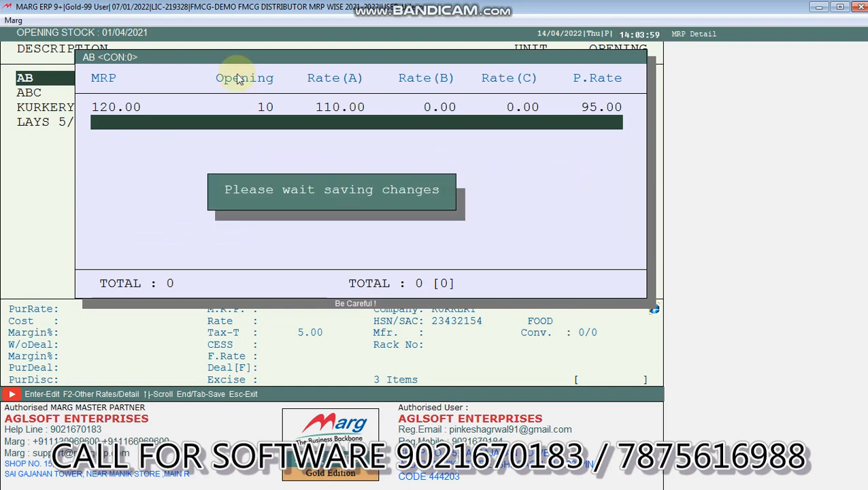
pyautogui.press('Escape')
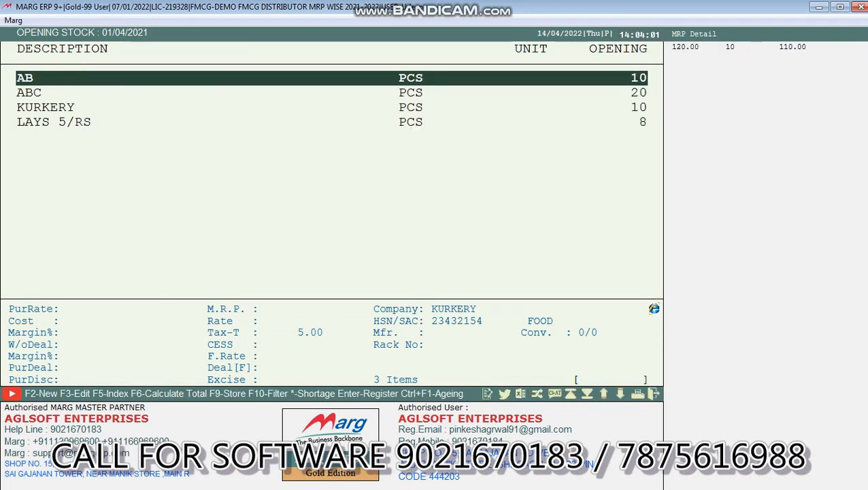
pyautogui.press('Escape')
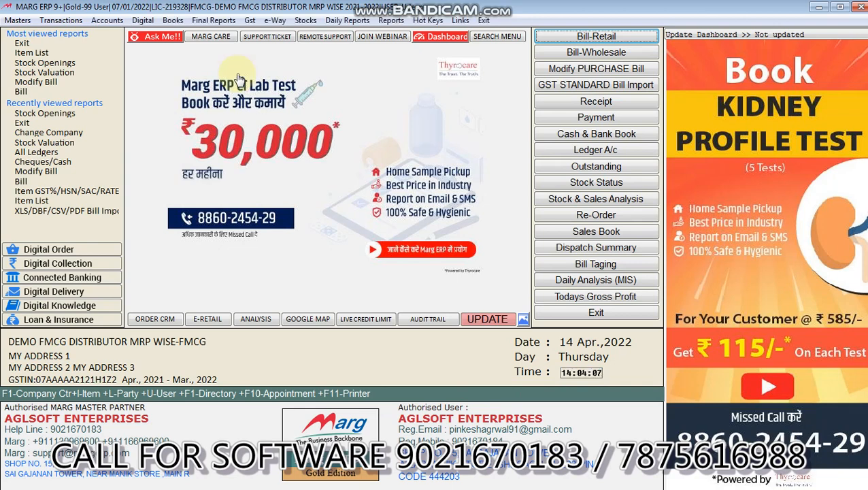
# Exit the current company and enter the gateway of DEMO MEDICAL,PHARMA,KRUSHI KENDRA BATCH WISE.
pyautogui.press('F1')
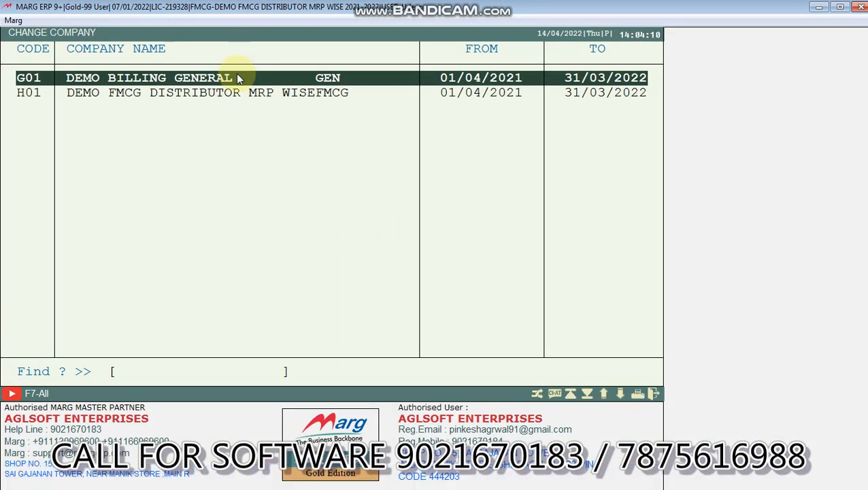
pyautogui.press('Escape')
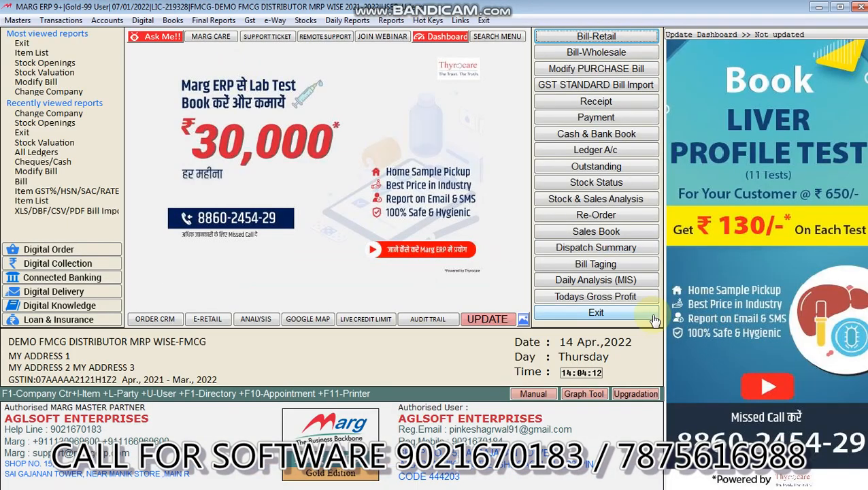
pyautogui.click(652, 317)
pyautogui.press('Down')
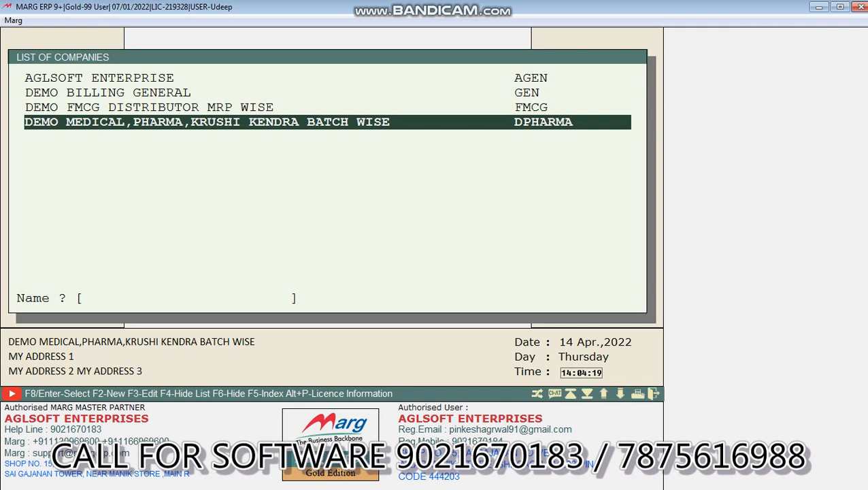
pyautogui.press('Return')
pyautogui.press('Return')
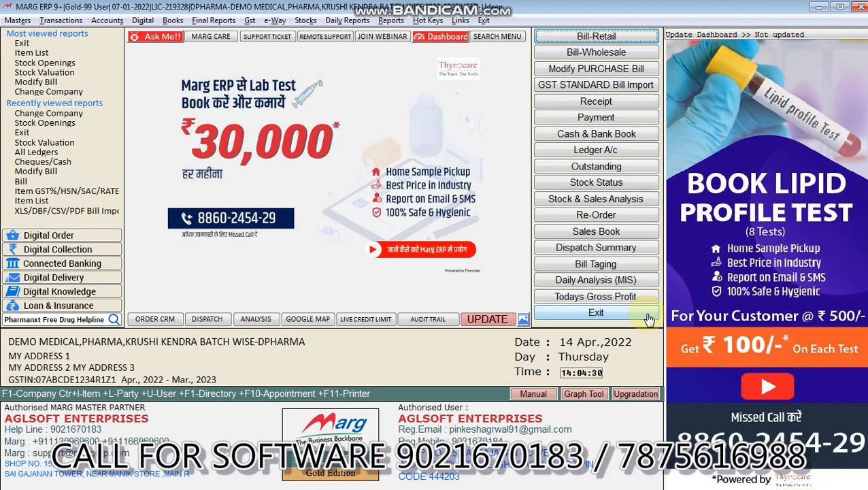
# Open the Stock Openings options for the batch-wise demo company from the opening balances.
pyautogui.press('alt')
pyautogui.press('Down')
pyautogui.press('Down')
pyautogui.press('Down')
pyautogui.press('Down')
pyautogui.press('Down')
pyautogui.press('Down')
pyautogui.press('Down')
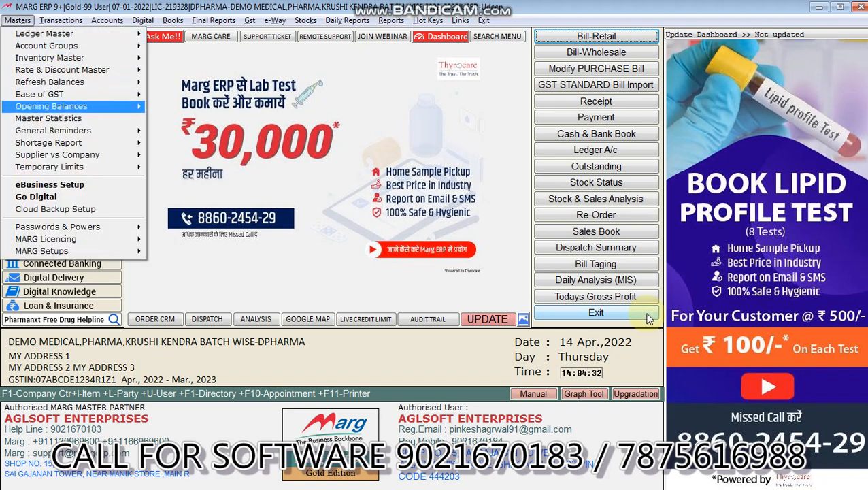
pyautogui.press('Right')
pyautogui.press('Down')
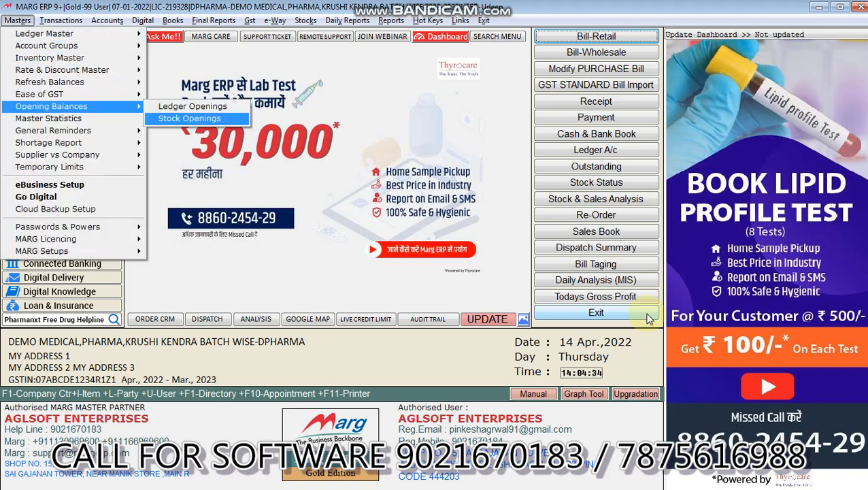
pyautogui.press('Return')
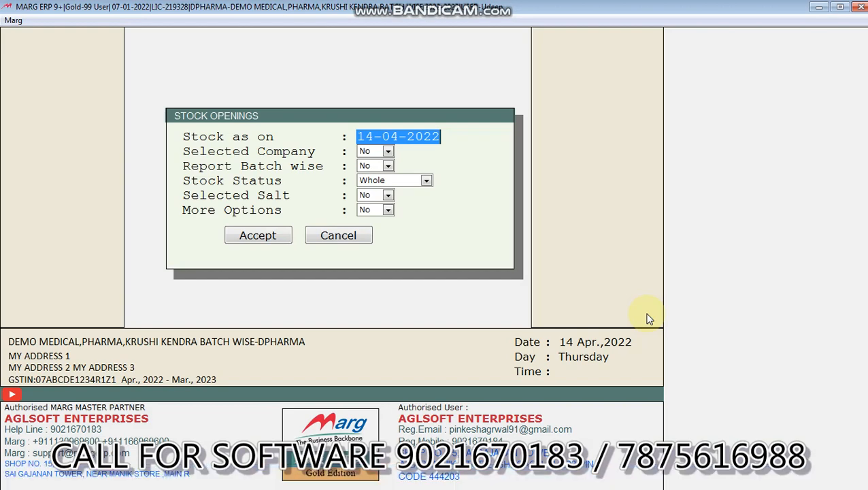
# List the opening stock as on 14-04-2022 with whole stock status and the remaining filters left at No.
pyautogui.press('Return')
pyautogui.press('Return')
pyautogui.press('Return')
pyautogui.press('Return')
pyautogui.press('Return')
pyautogui.press('Return')
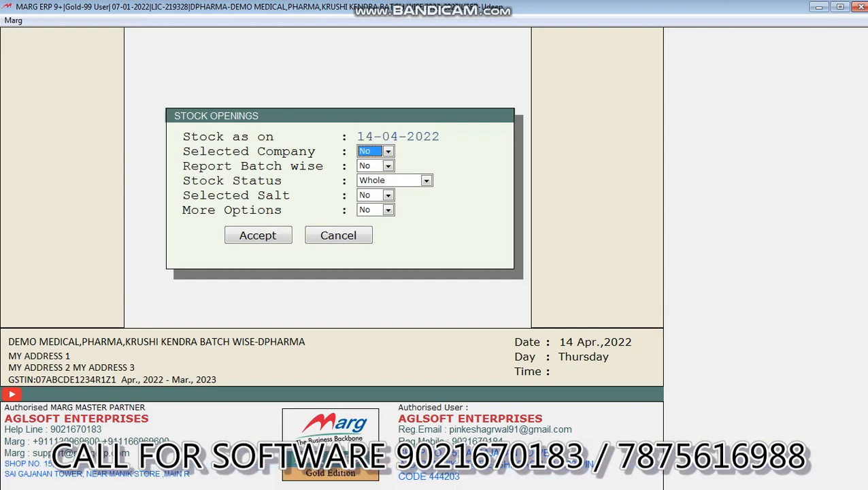
pyautogui.press('Return')
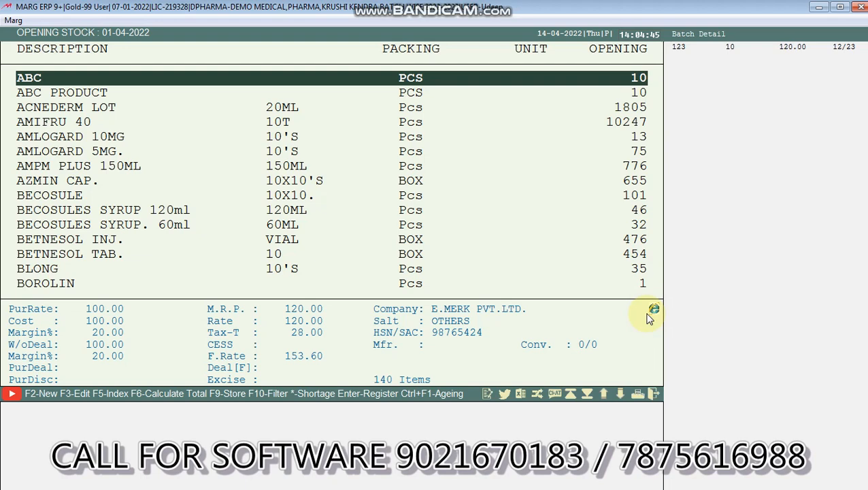
# Edit batch 123 of item ABC to opening quantity 15, MRP 125 and Rate(A) 122, keeping expiry 12/2023.
pyautogui.press('Return')
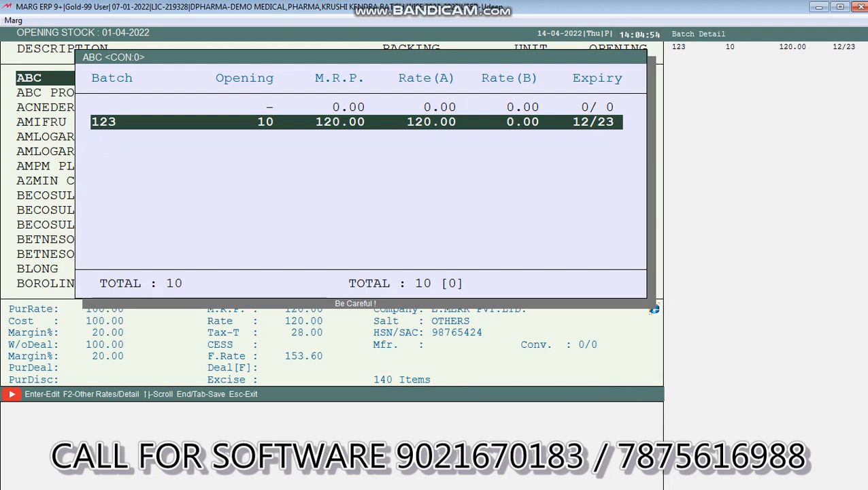
pyautogui.press('Return')
pyautogui.press('Return')
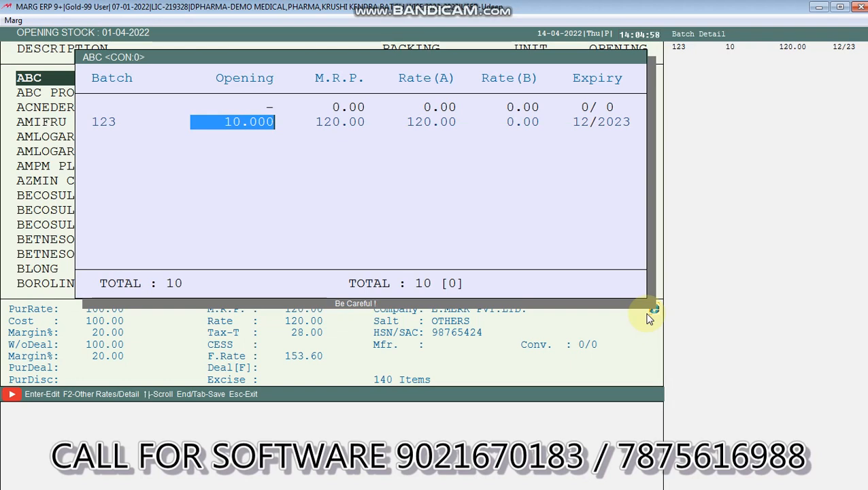
pyautogui.write('15')
pyautogui.press('Return')
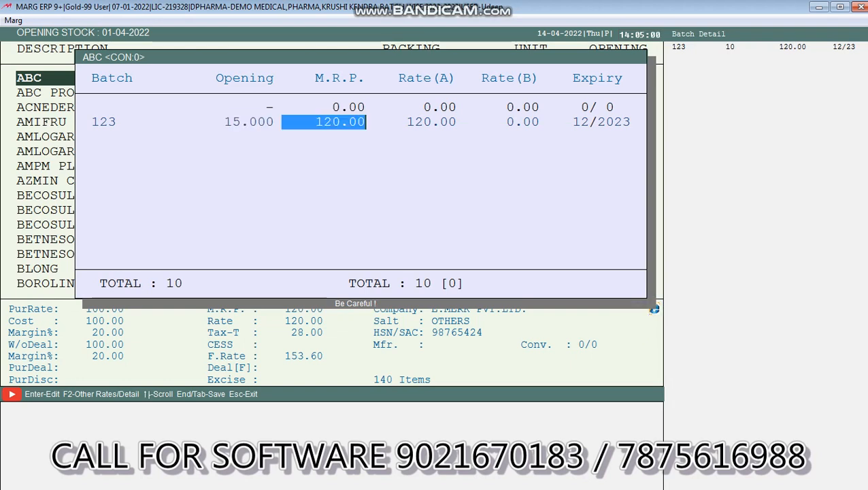
pyautogui.write('125')
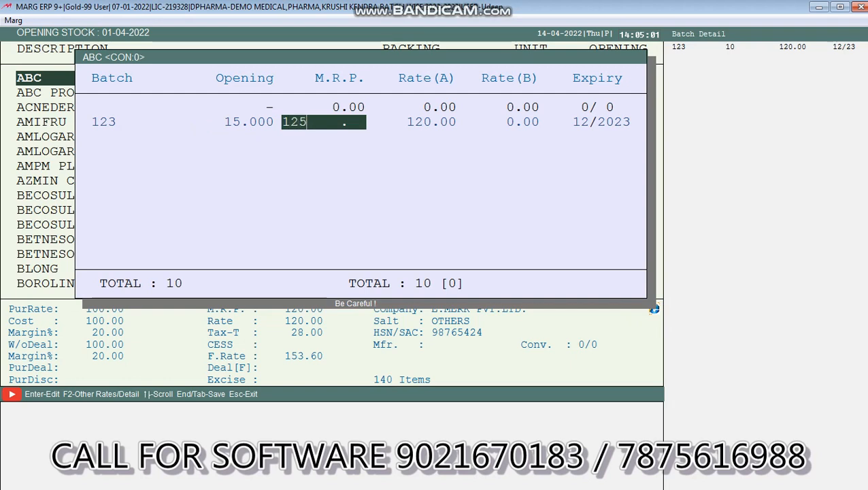
pyautogui.press('Return')
pyautogui.write('122')
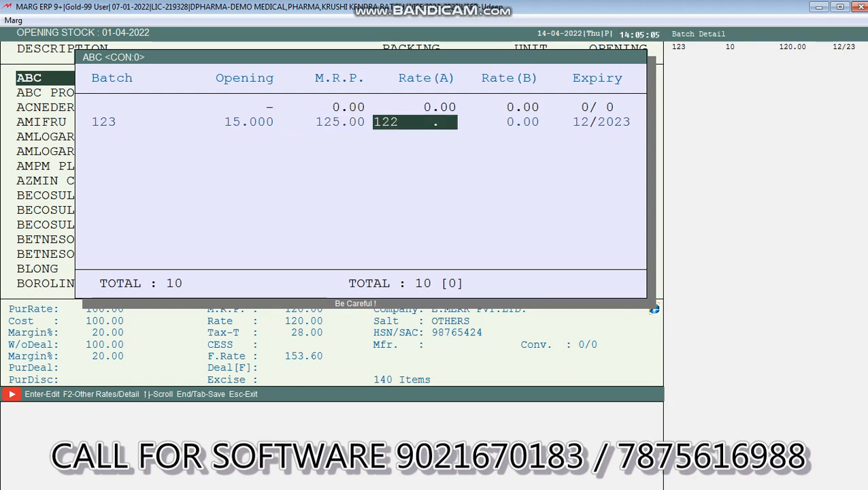
pyautogui.press('Return')
pyautogui.press('Return')
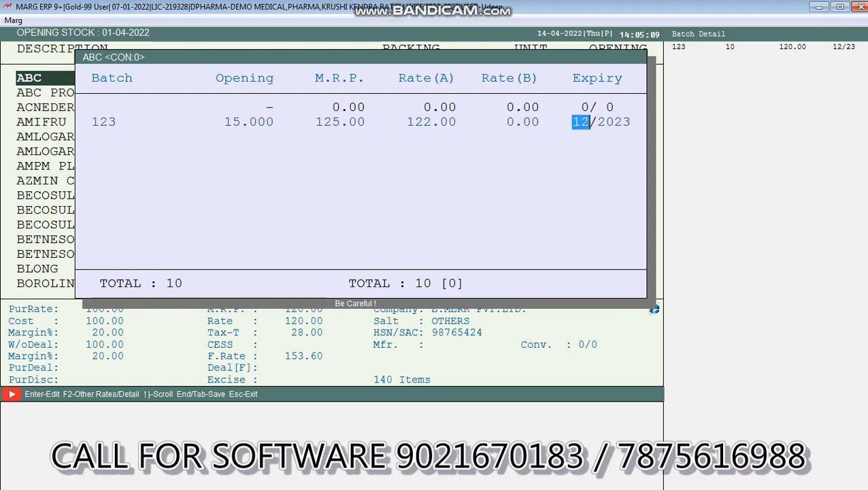
pyautogui.press('Return')
pyautogui.press('Return')
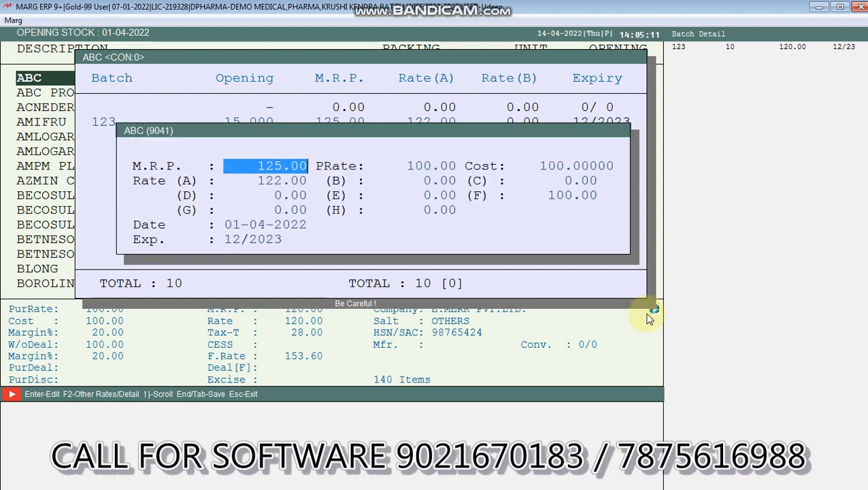
# Accept the default purchase rate, cost, other rates and date 01-04-2022 for batch 123.
pyautogui.press('Return')
pyautogui.press('Return')
pyautogui.press('Return')
pyautogui.press('Return')
pyautogui.press('Return')
pyautogui.press('Return')
pyautogui.press('Return')
pyautogui.press('Return')
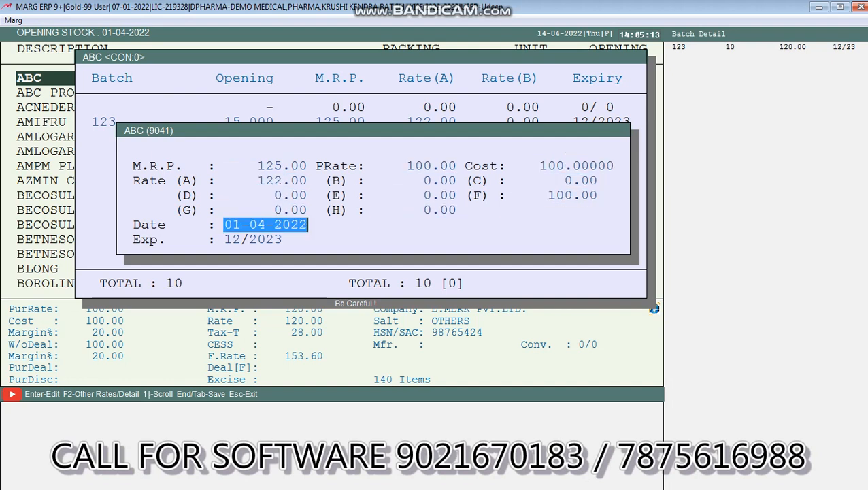
pyautogui.press('Return')
pyautogui.press('Return')
pyautogui.press('Return')
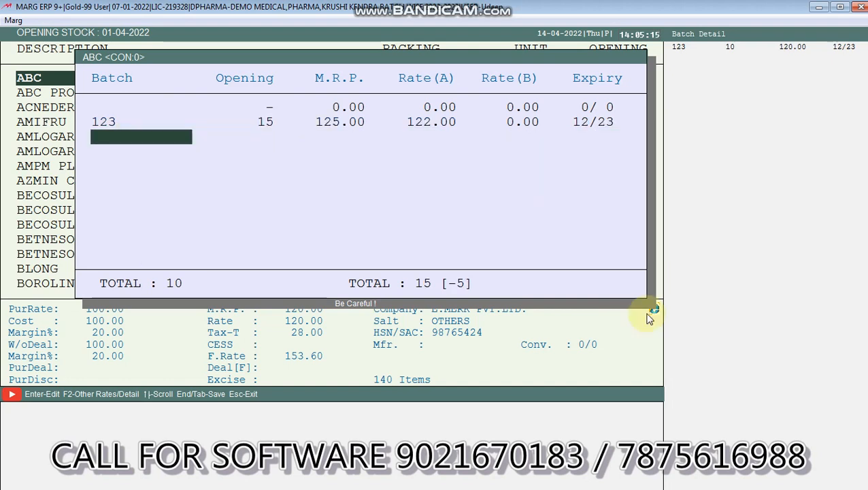
# Add batch 234 to item ABC with opening quantity 10, MRP 130, Rate(A) 125 and expiry 12/2024.
pyautogui.write('234')
pyautogui.press('Return')
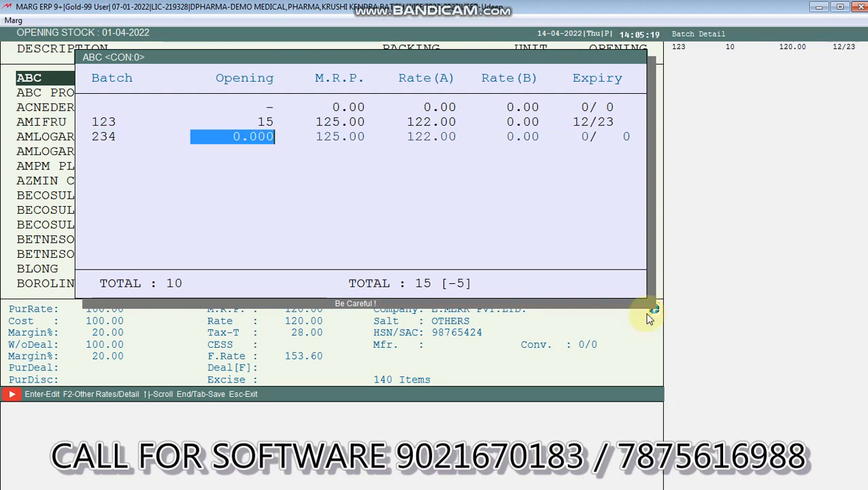
pyautogui.write('10')
pyautogui.press('Return')
pyautogui.write('1')
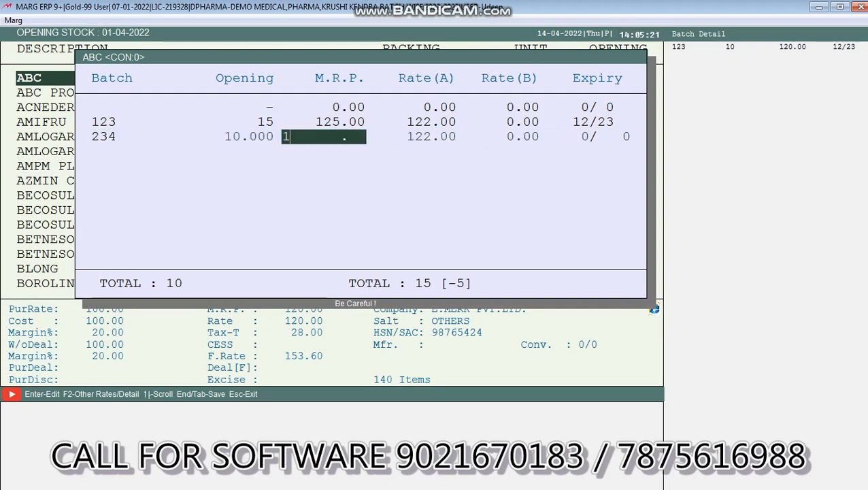
pyautogui.write('30')
pyautogui.press('Return')
pyautogui.write('125')
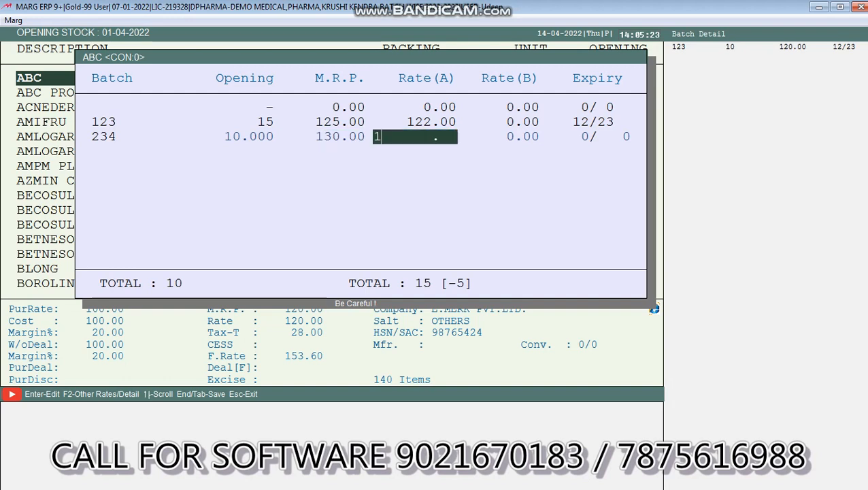
pyautogui.press('Return')
pyautogui.press('Return')
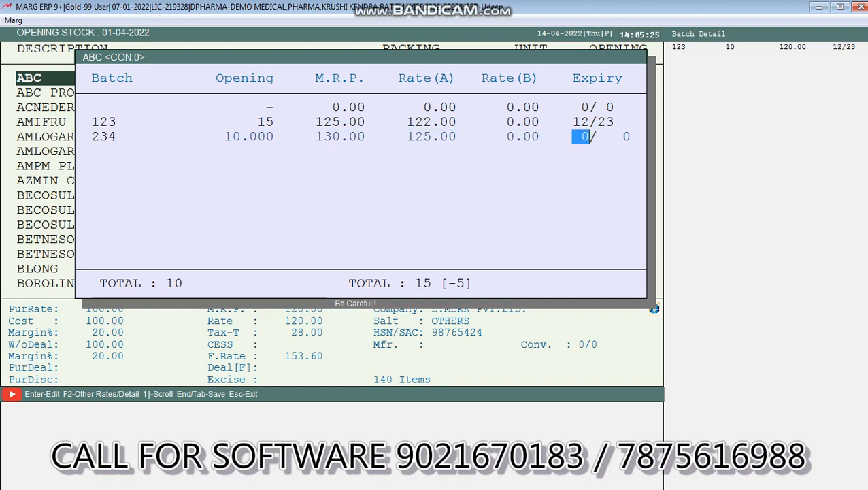
pyautogui.write('123')
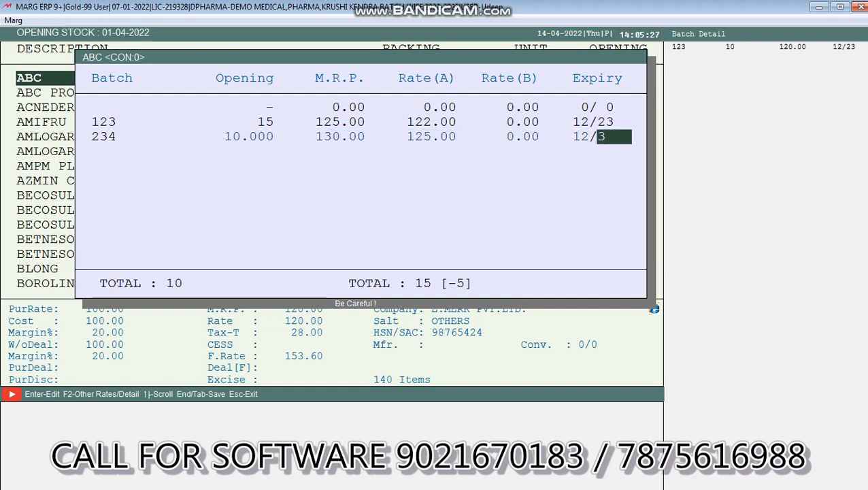
pyautogui.press('BackSpace')
pyautogui.write('24')
pyautogui.press('Return')
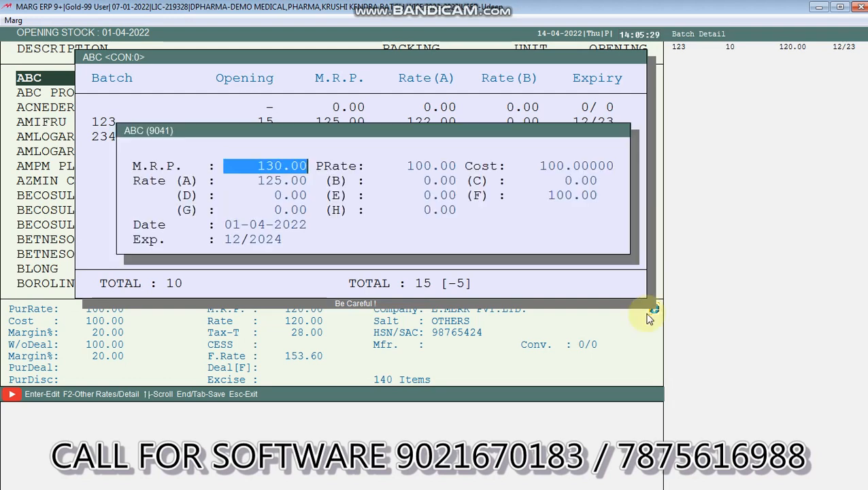
# Accept batch 234's default rates and date 01-04-2022, and save item ABC's opening stock without a manual opening value.
pyautogui.press('Return')
pyautogui.press('Return')
pyautogui.press('Return')
pyautogui.press('Return')
pyautogui.press('Return')
pyautogui.press('Return')
pyautogui.press('Return')
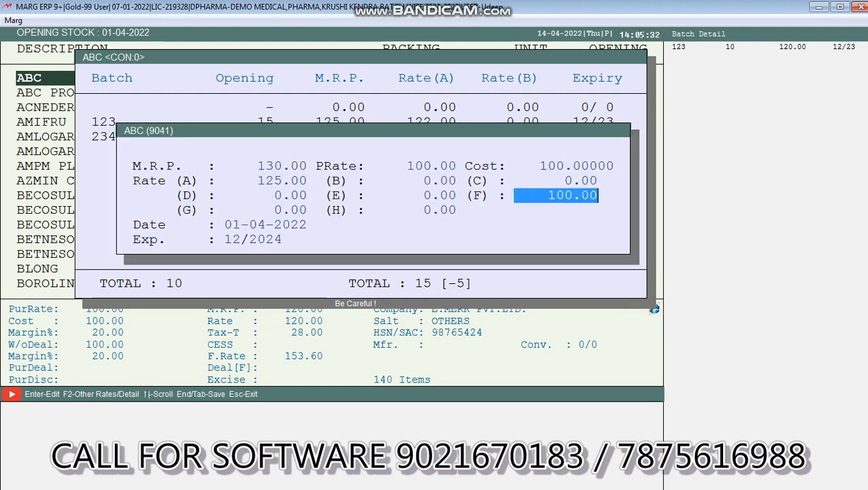
pyautogui.press('Return')
pyautogui.press('Return')
pyautogui.press('Return')
pyautogui.press('Return')
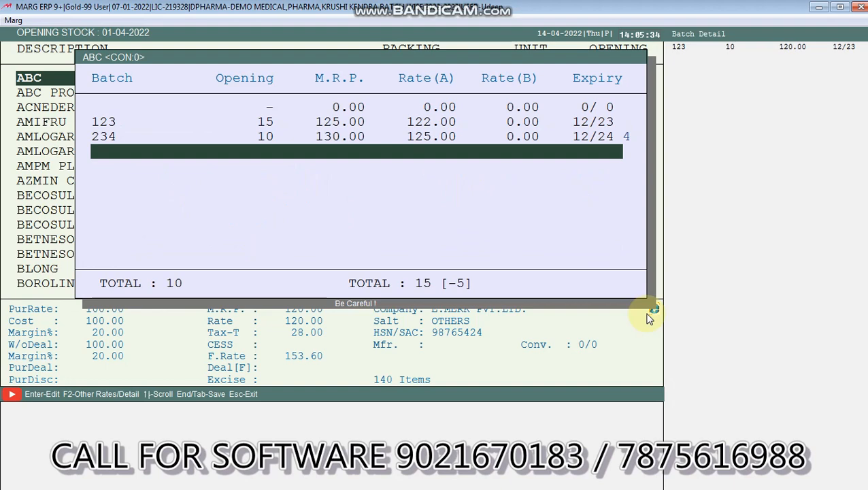
pyautogui.press('Escape')
pyautogui.press('Return')
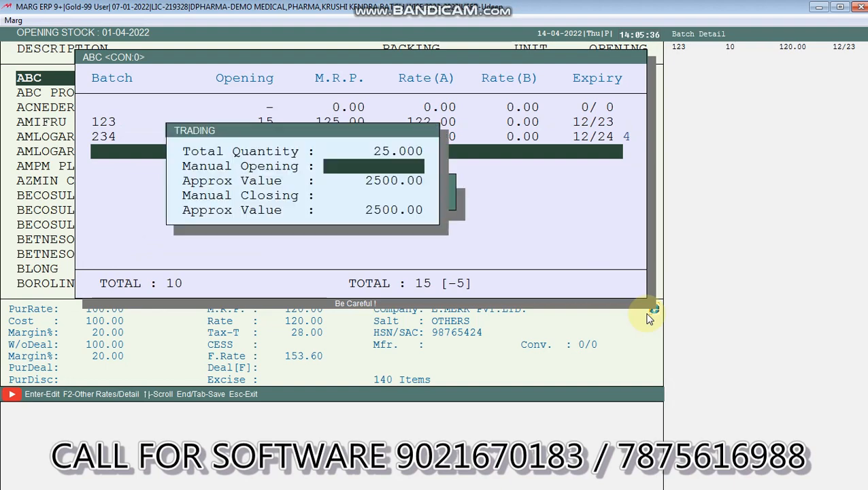
pyautogui.press('Return')
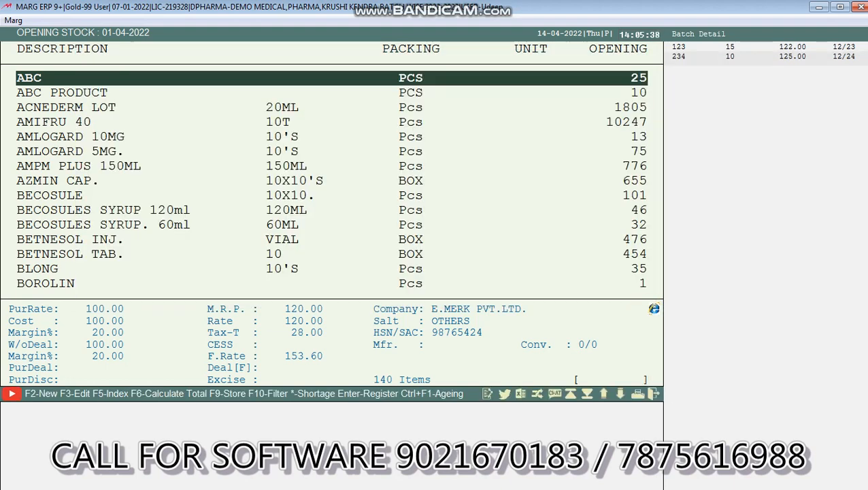
# Create a new product named AB with the default details and return to the opening stock list.
pyautogui.press('F2')
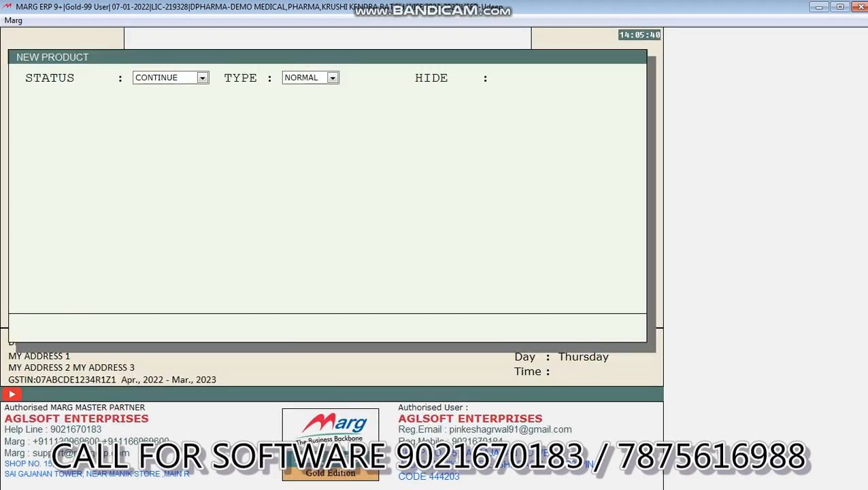
pyautogui.write('AB')
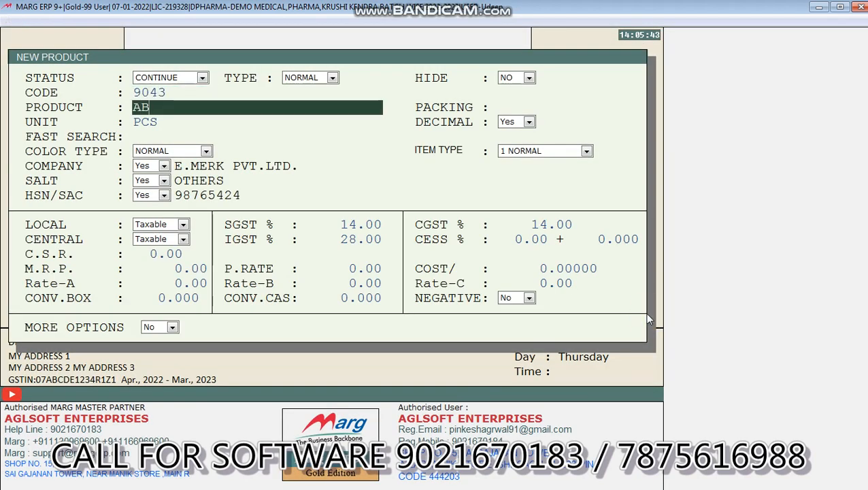
pyautogui.press('Escape')
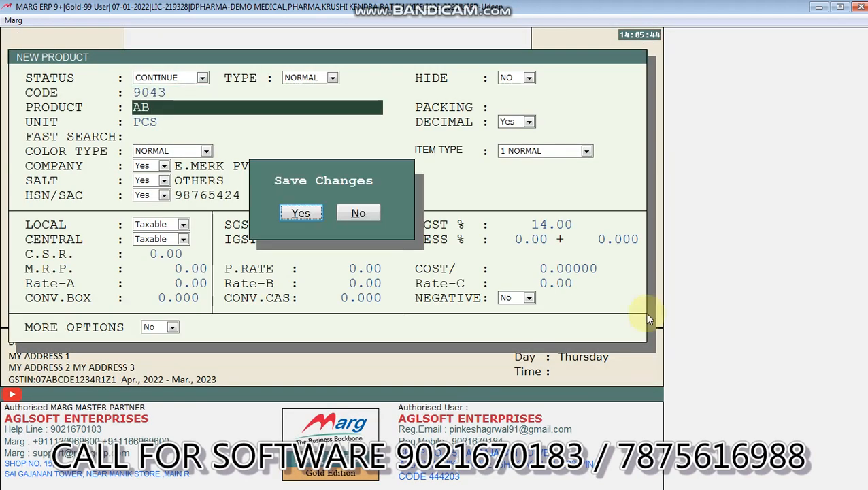
pyautogui.press('Return')
pyautogui.press('Escape')
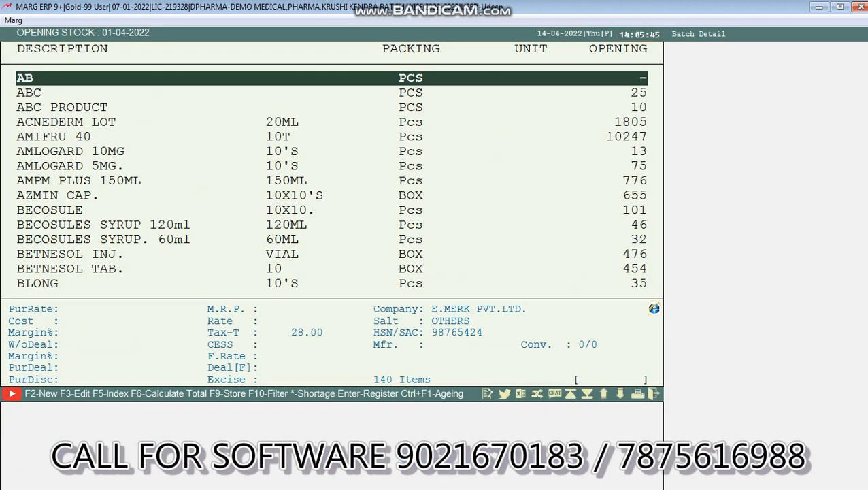
# Enter batch ABC for item AB with opening quantity 10, MRP 100, Rate(A) 95 and expiry 12/2023.
pyautogui.press('Return')
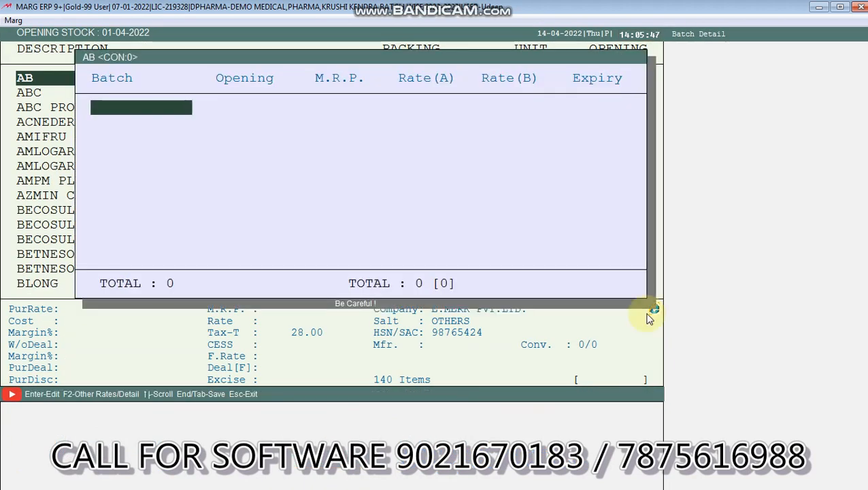
pyautogui.write('ABC')
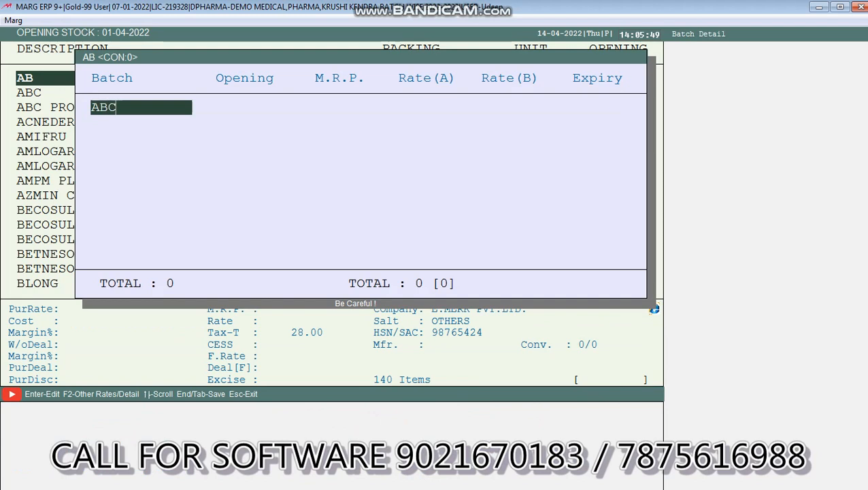
pyautogui.press('Return')
pyautogui.write('10')
pyautogui.press('Return')
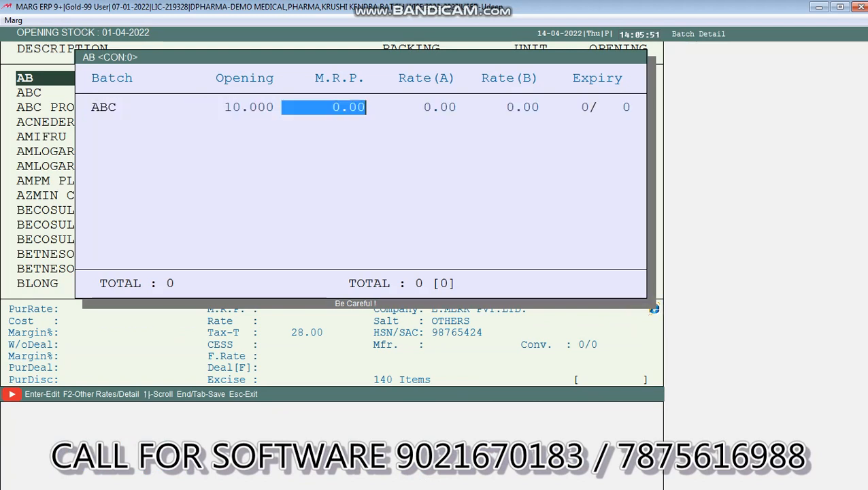
pyautogui.write('100')
pyautogui.press('Return')
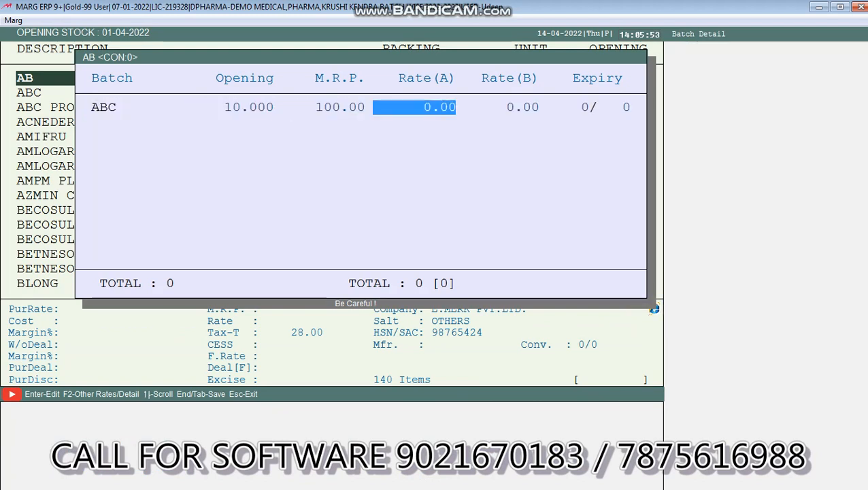
pyautogui.write('95     .')
pyautogui.press('Return')
pyautogui.press('Return')
pyautogui.write('1')
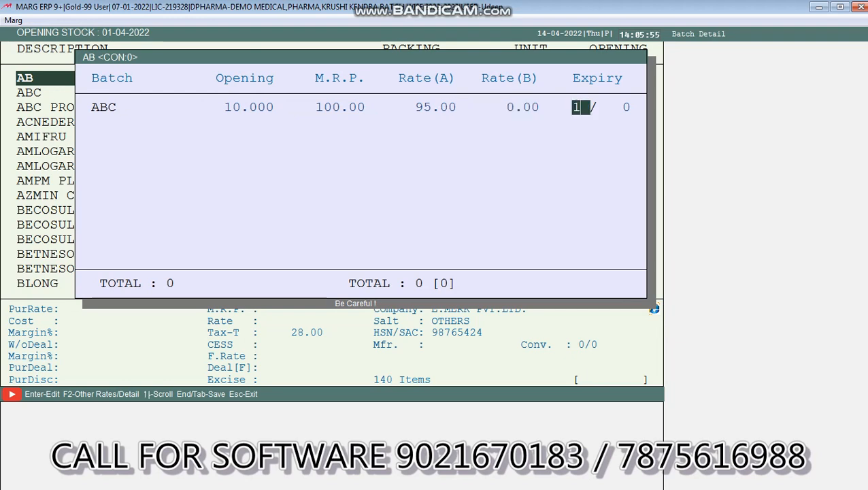
pyautogui.write('2/2023')
pyautogui.press('Return')
# Accept the batch's default remaining rates and date 01-04-2022, save item AB's opening stock and close the opening stock list.
pyautogui.press('Return')
pyautogui.press('Return')
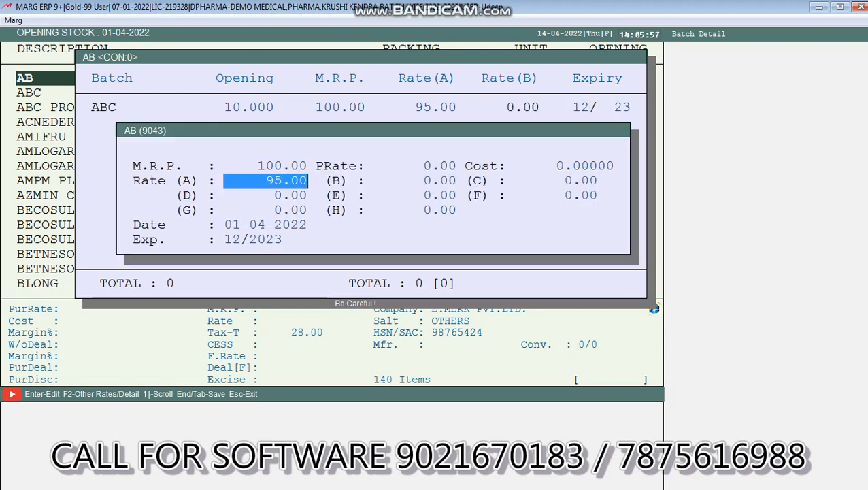
pyautogui.press('Return')
pyautogui.press('Return')
pyautogui.press('Return')
pyautogui.press('Return')
pyautogui.press('Return')
pyautogui.press('Return')
pyautogui.press('Return')
pyautogui.press('Return')
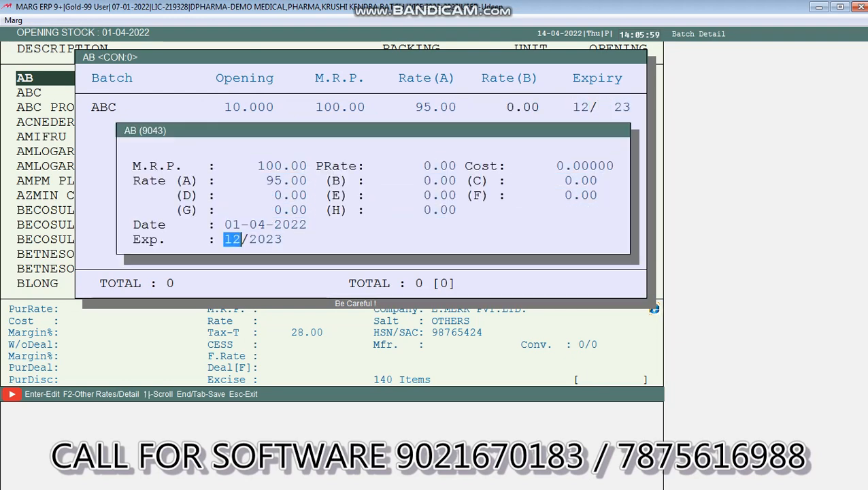
pyautogui.press('Return')
pyautogui.press('Return')
pyautogui.press('Escape')
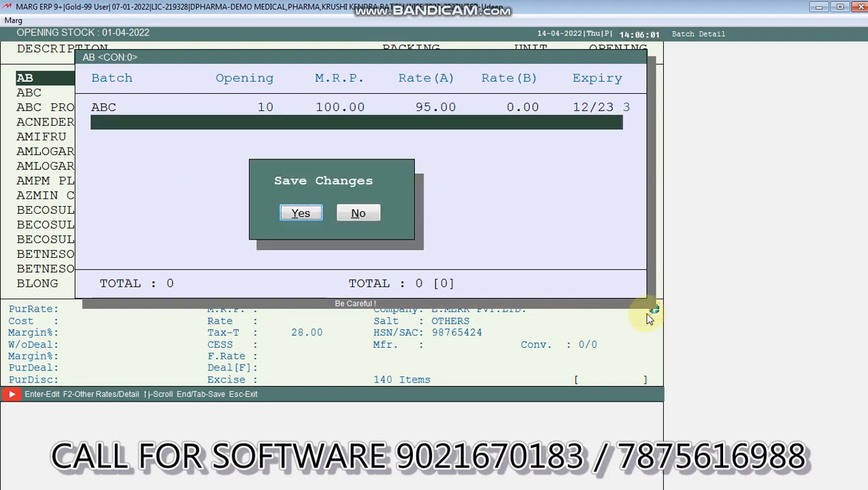
pyautogui.press('Return')
pyautogui.press('Escape')
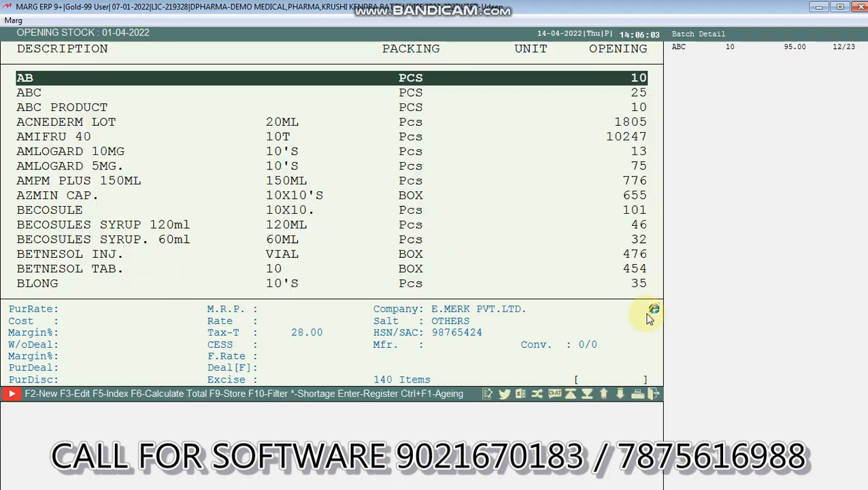
pyautogui.press('Escape')
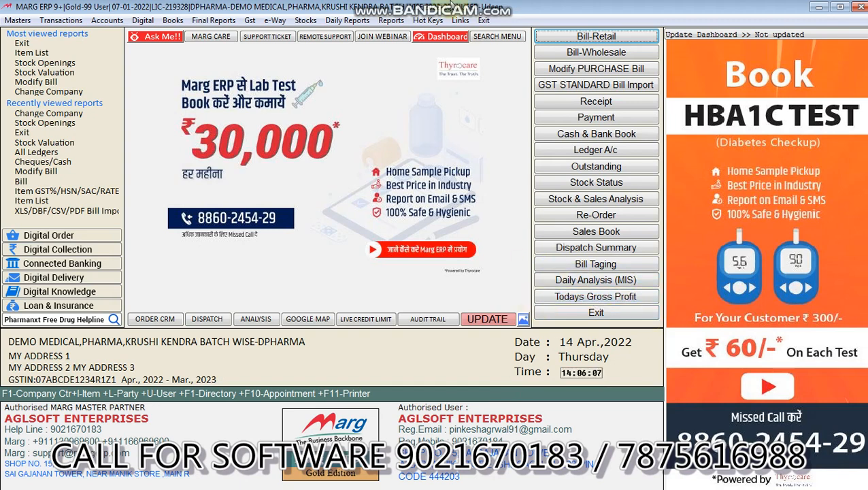
pyautogui.moveTo(450, 4)
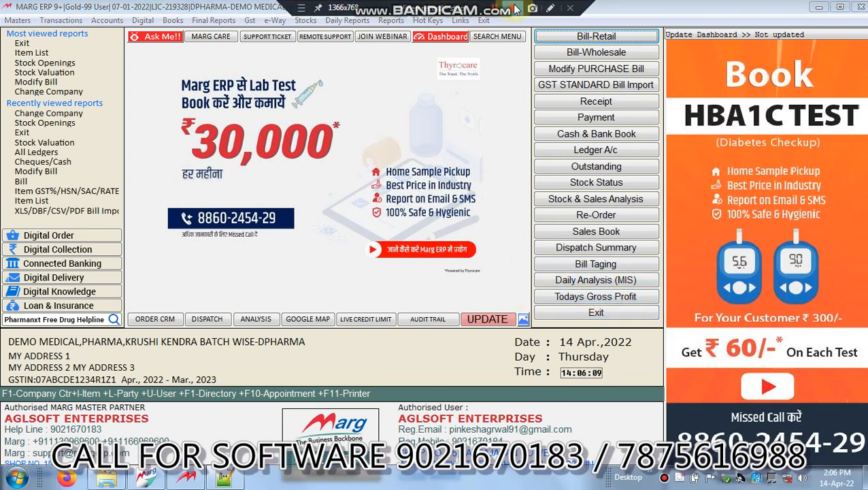